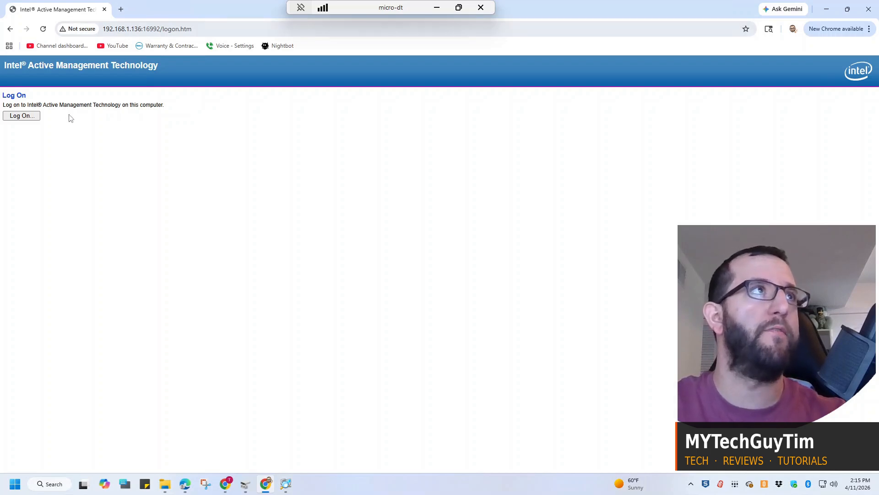
Step: Log on to Intel Active Management Technology as admin with the account password and decline saving the password
left_click(22, 116)
type("admin")
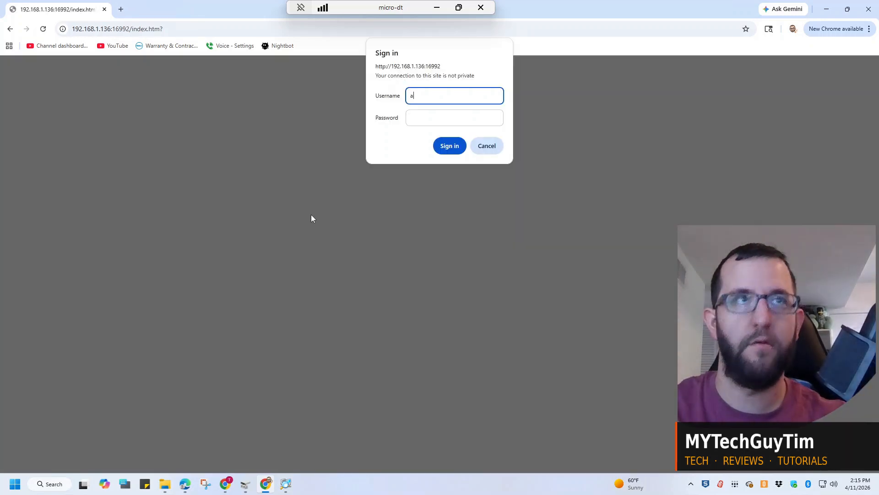
key("Tab")
type("•••••••")
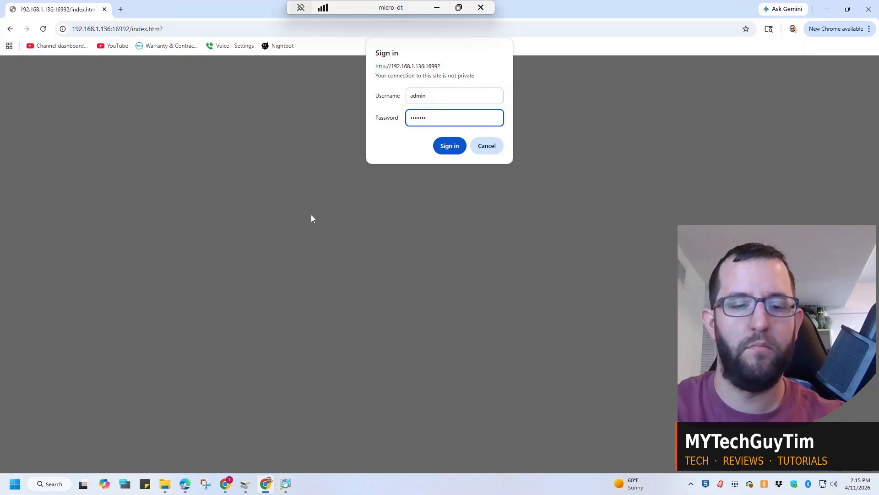
type("•")
key("Return")
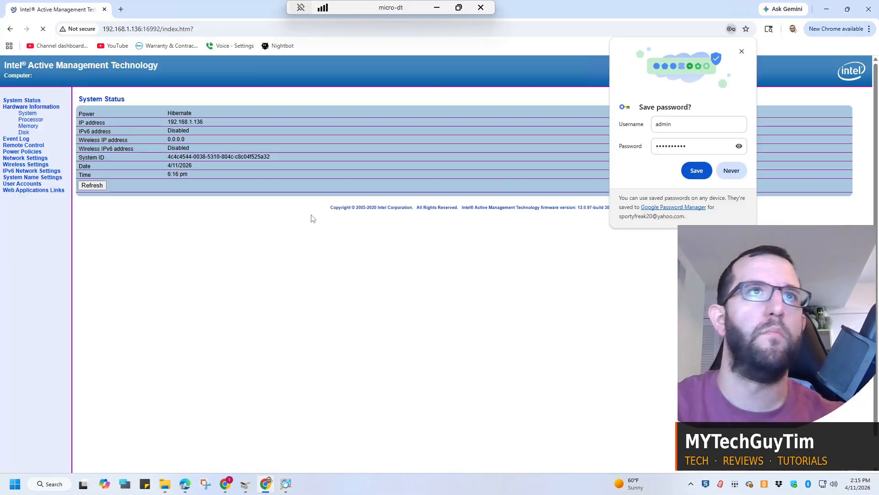
left_click(732, 171)
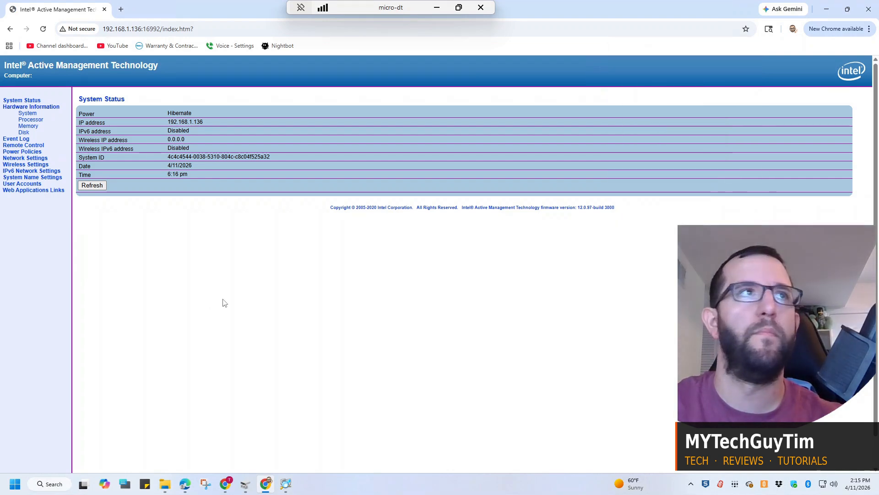
Step: Check the hardware system information, and send the remote Turn power on command with the Normal boot option
left_click(23, 115)
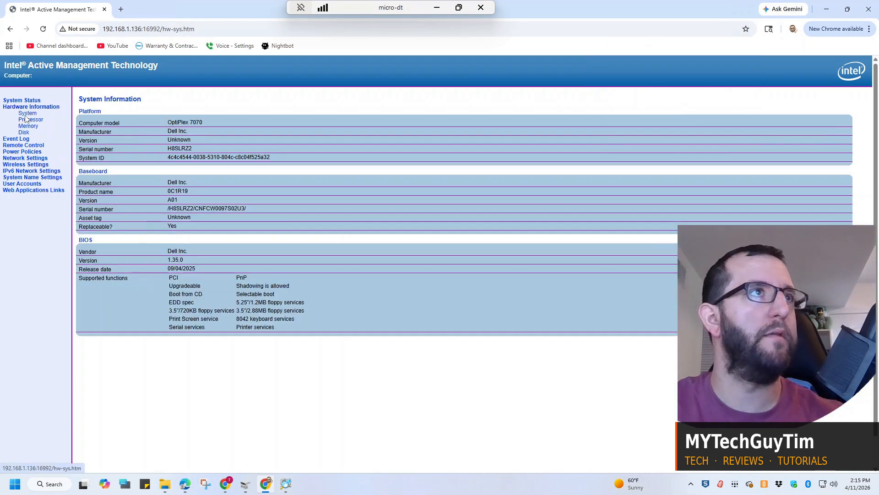
left_click(23, 145)
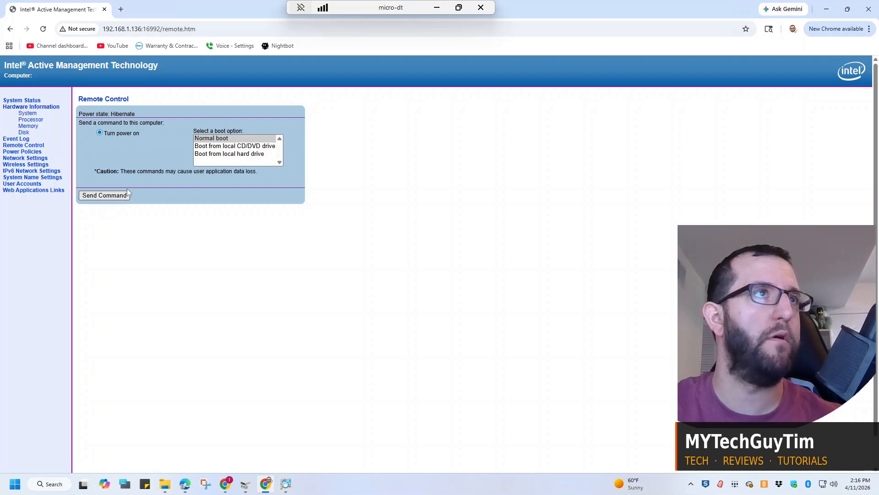
left_click(101, 195)
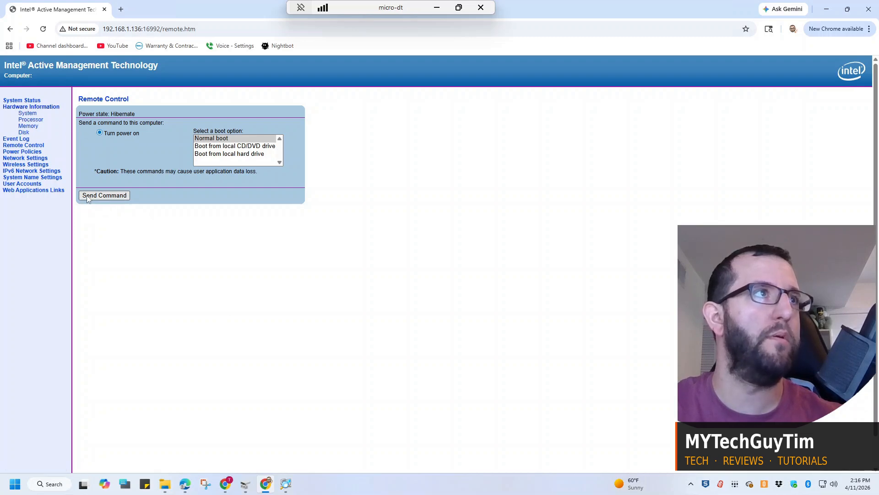
left_click(469, 88)
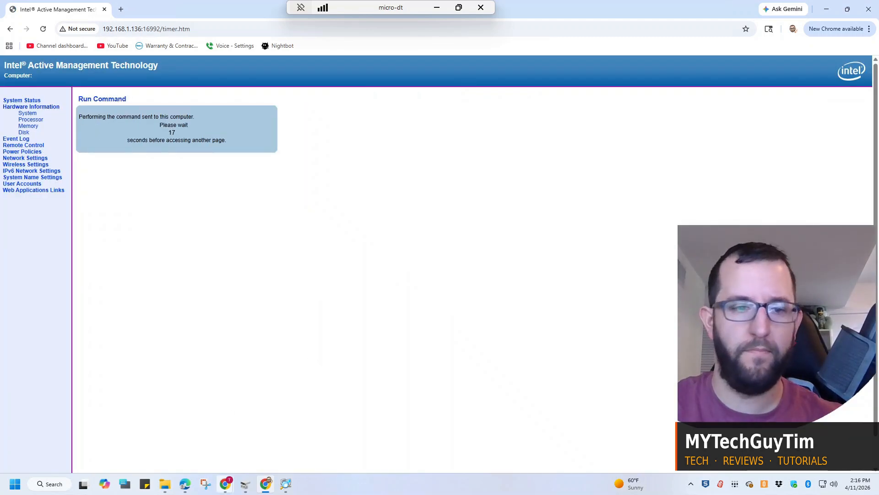
mouse_move(224, 484)
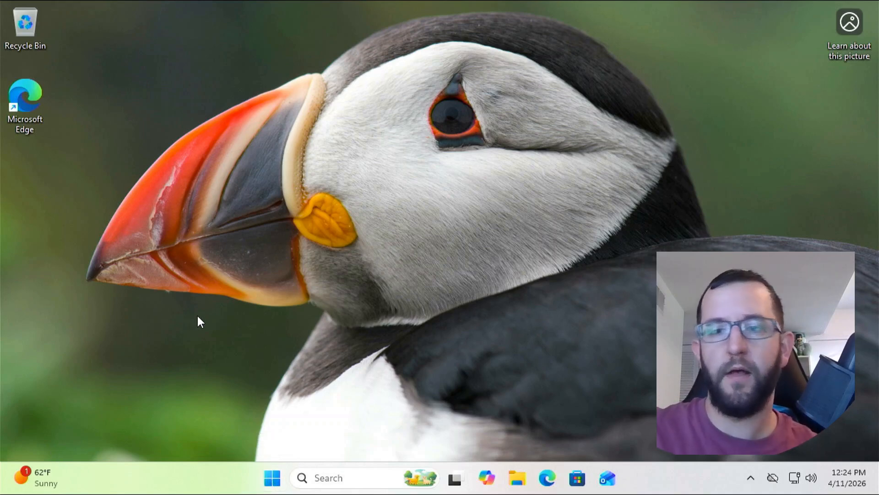
Step: Restart the computer from Windows and enter the one-time boot menu during the Dell startup screen
right_click(273, 479)
mouse_move(315, 427)
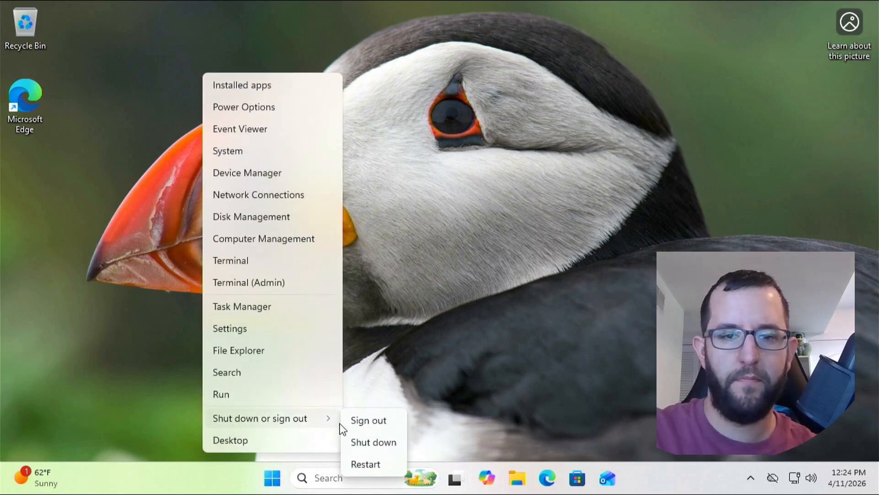
left_click(369, 464)
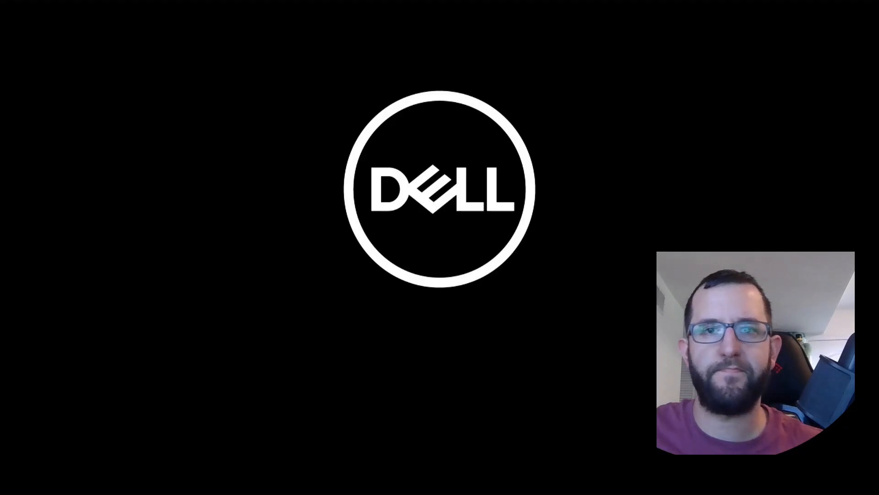
key("F12")
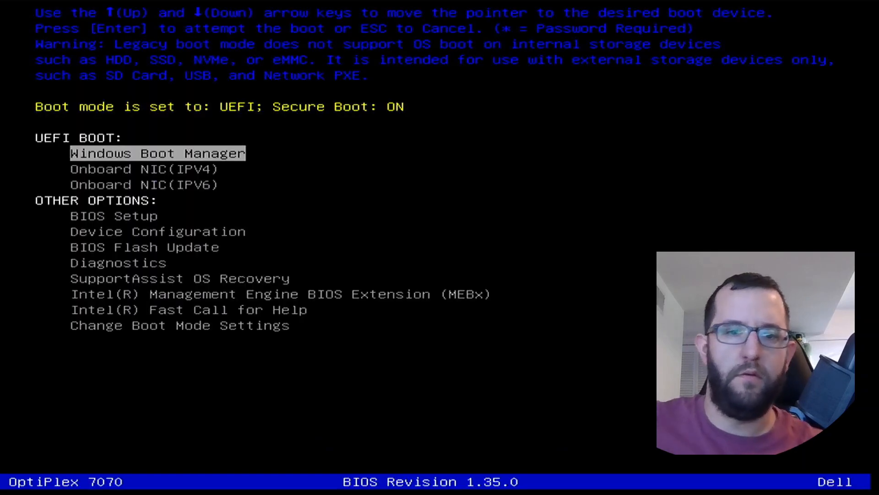
Step: Open BIOS Setup from the other options in the boot menu
key("Down")
key("Down")
key("Down")
key("Down")
key("Down")
key("Up")
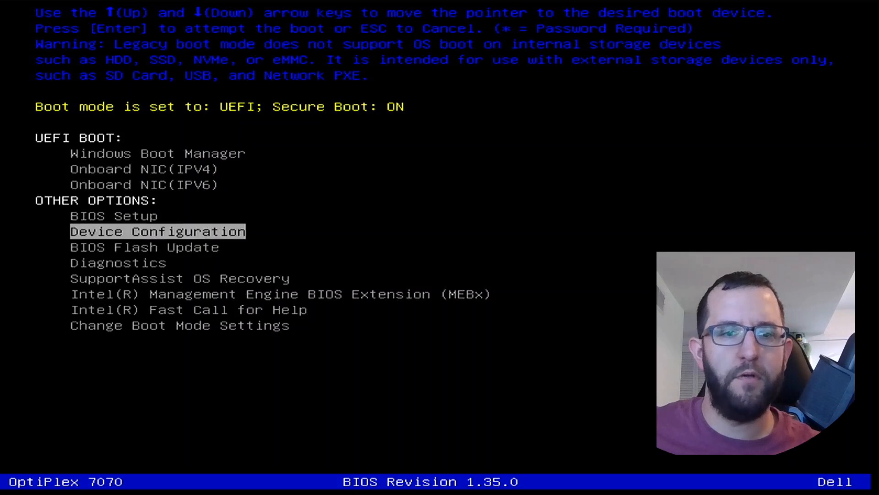
key("Up")
key("Down")
key("Down")
key("Down")
key("Down")
key("Down")
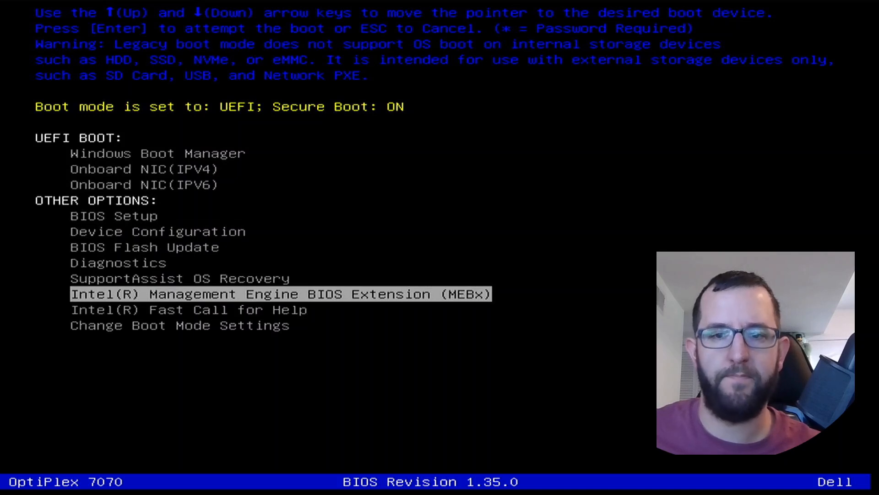
key("Up")
key("Up")
key("Up")
key("Up")
key("Up")
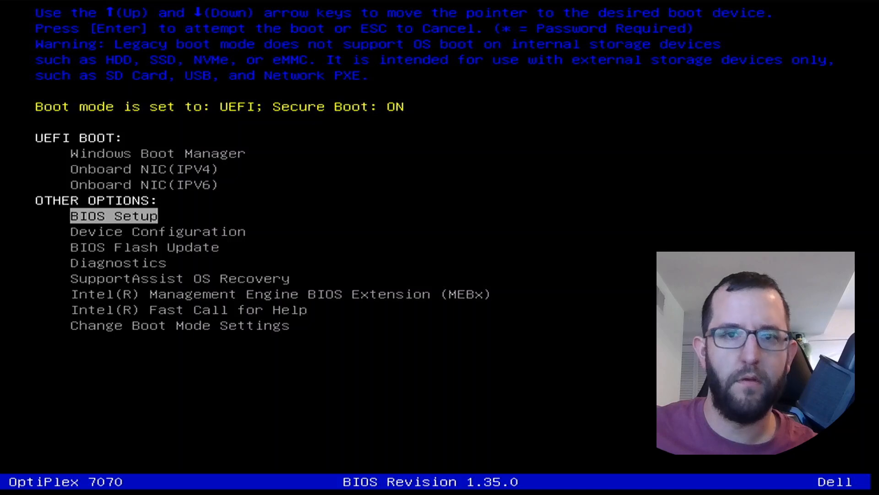
key("Return")
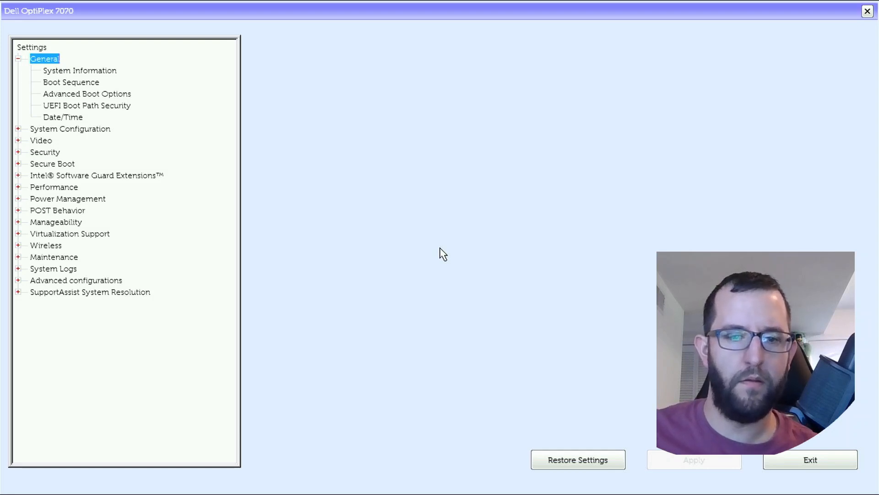
Step: Review the General BIOS pages, including System Information, Boot Sequence, Advanced Boot Options, UEFI Boot Path Security and Date/Time
key("Left")
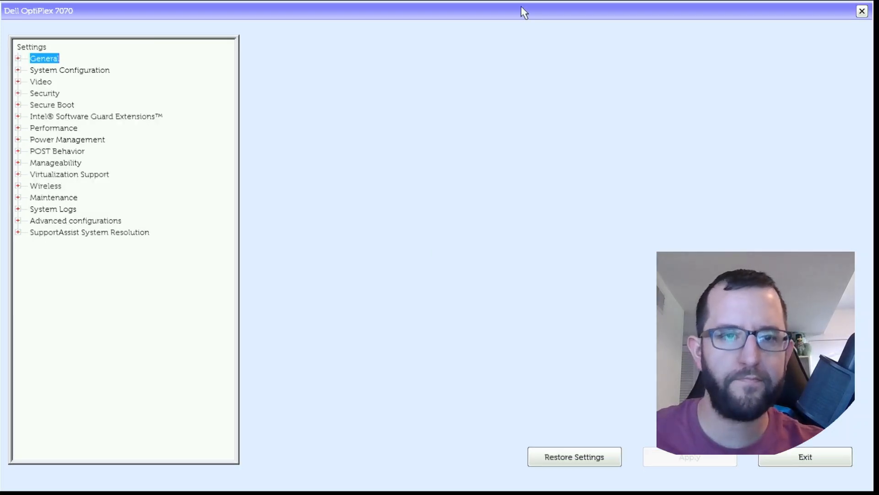
key("Right")
key("Down")
key("Down")
key("Down")
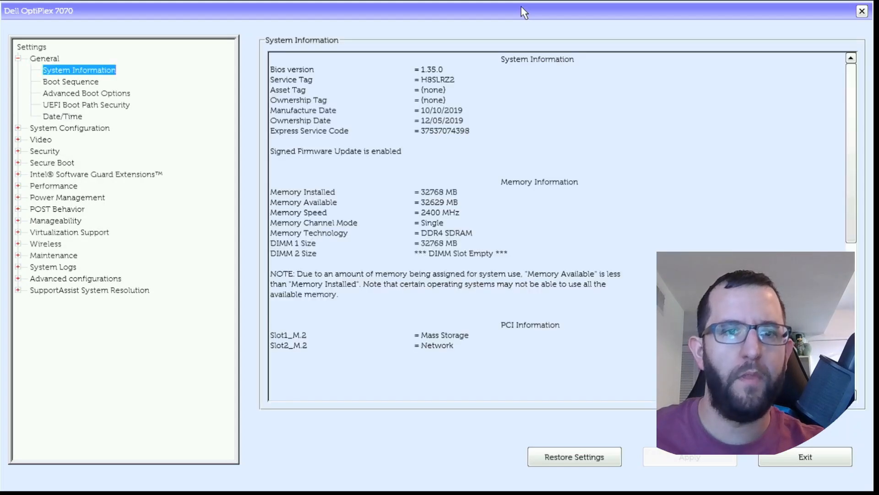
key("Up")
key("Up")
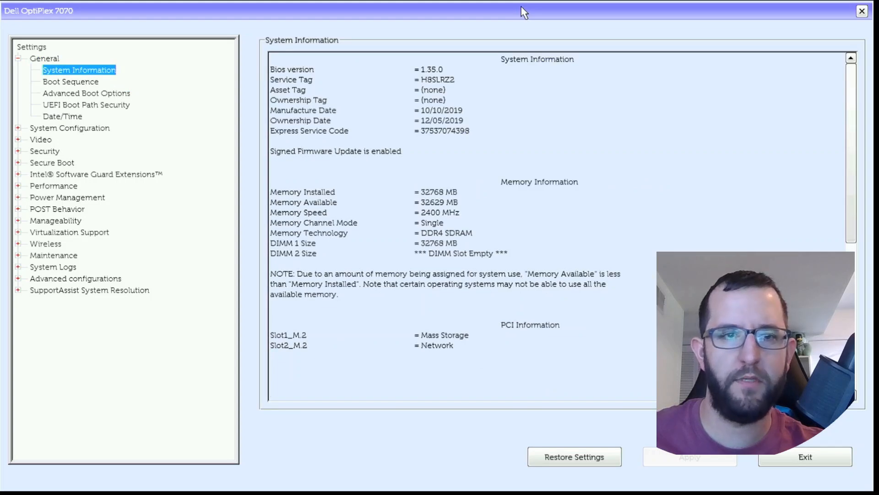
key("Down")
key("Down")
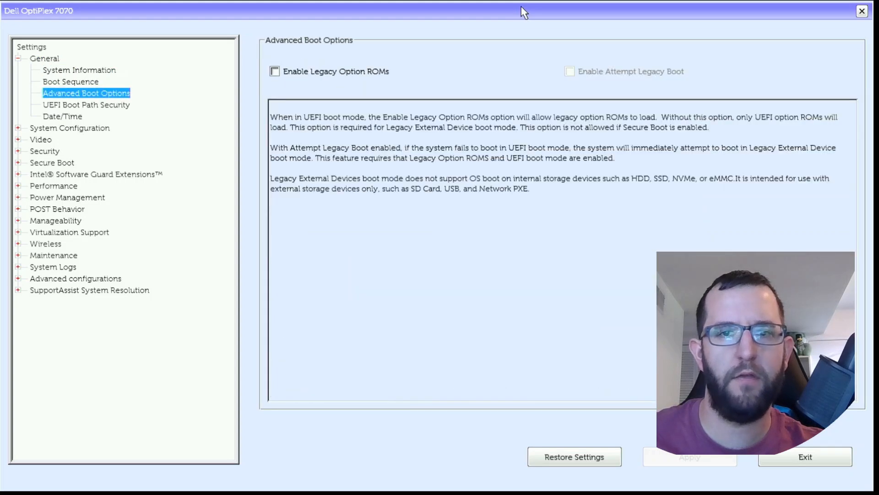
key("Down")
key("Down")
key("Up")
key("Down")
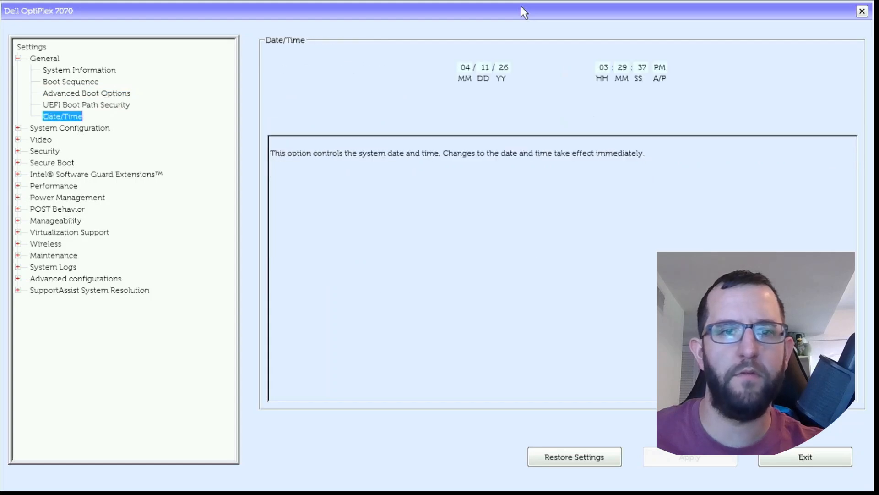
key("Up")
key("Up")
key("Up")
key("Up")
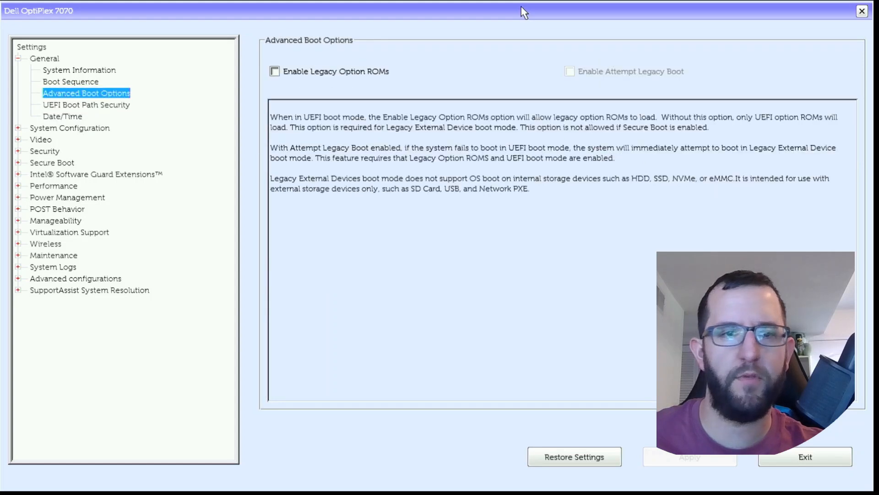
Step: Examine the Integrated NIC, SATA Operation, Drives and SMART Reporting settings under System Configuration
key("Left")
key("Left")
key("Down")
key("Right")
key("Down")
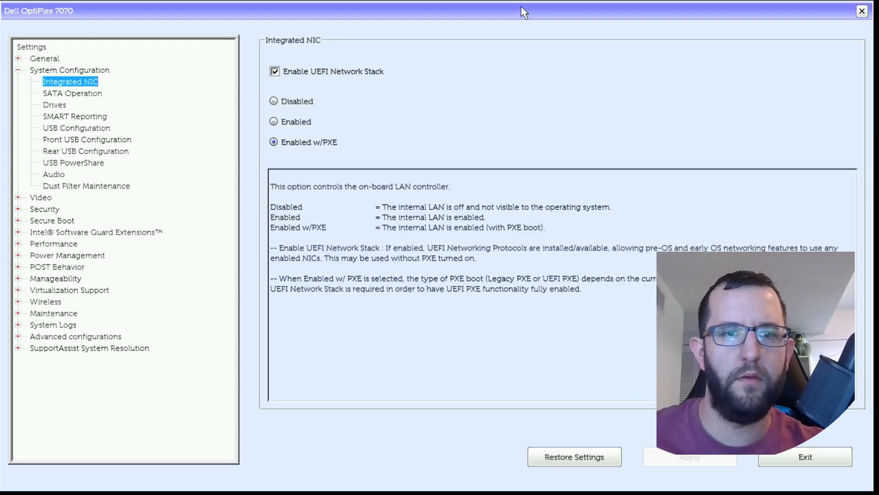
key("Down")
key("Down")
key("Down")
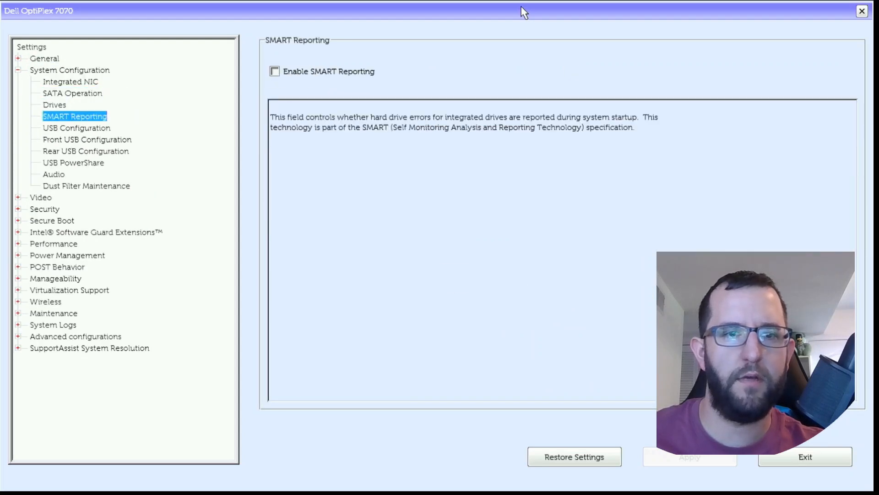
key("Up")
key("Up")
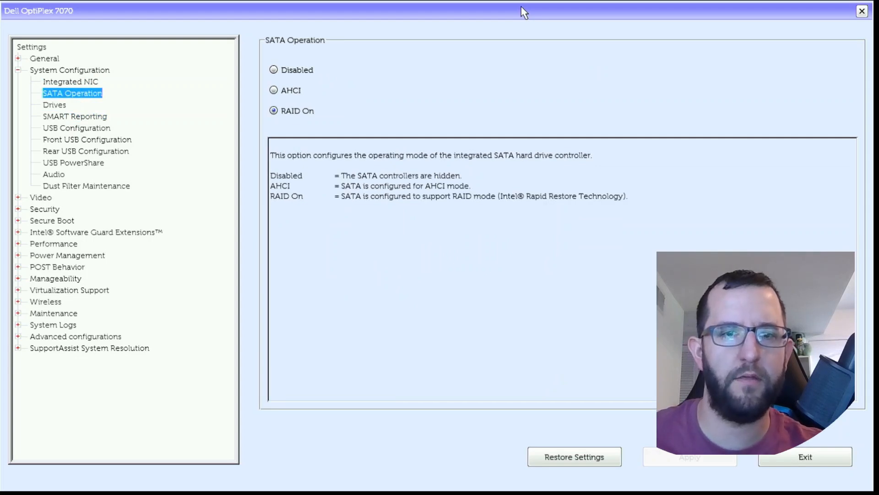
Step: Examine the USB, Audio and Dust Filter Maintenance settings under System Configuration, and return to the Drives page
key("Down")
key("Down")
key("Down")
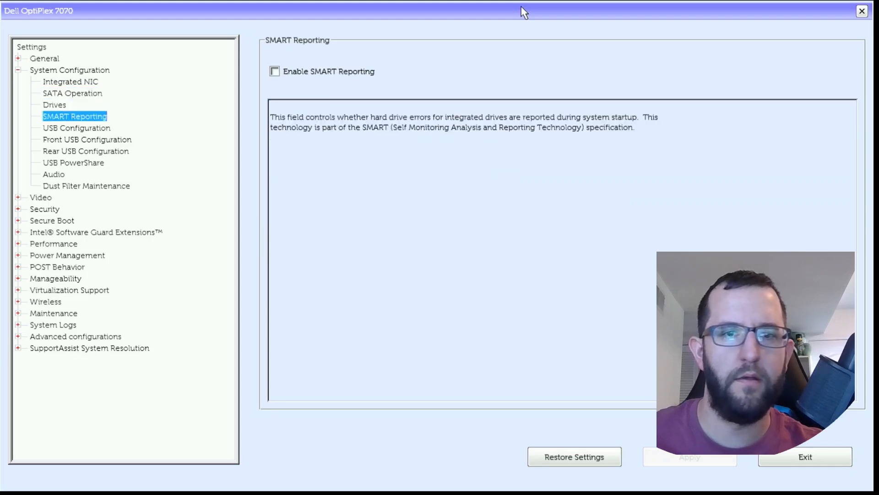
key("Down")
key("Down")
key("Down")
key("Down")
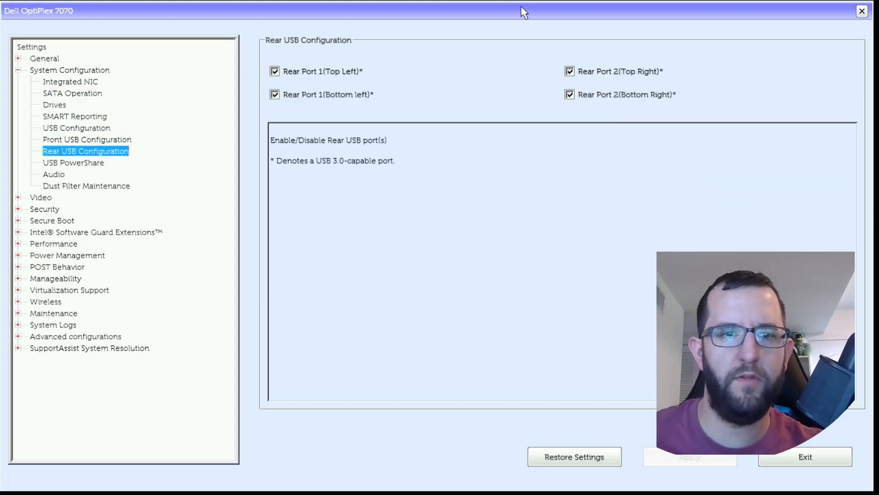
key("Down")
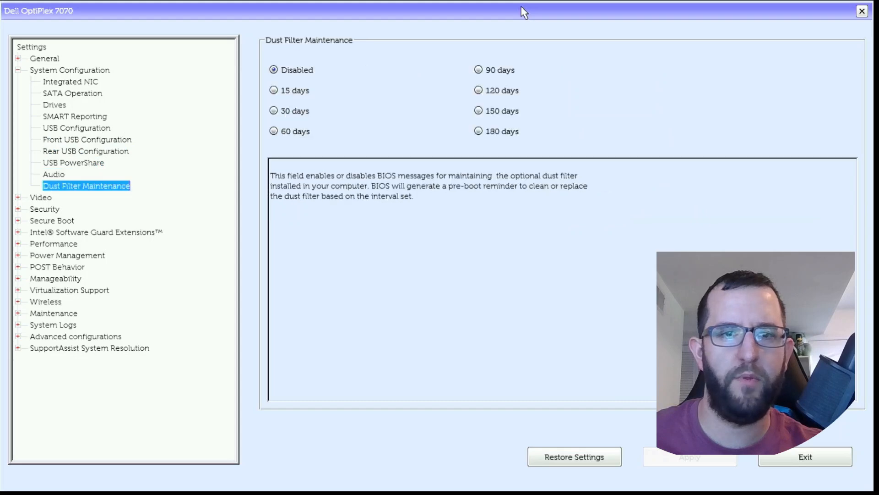
key("Up")
key("Up")
key("Up")
key("Up")
key("Up")
key("Up")
key("Up")
key("Up")
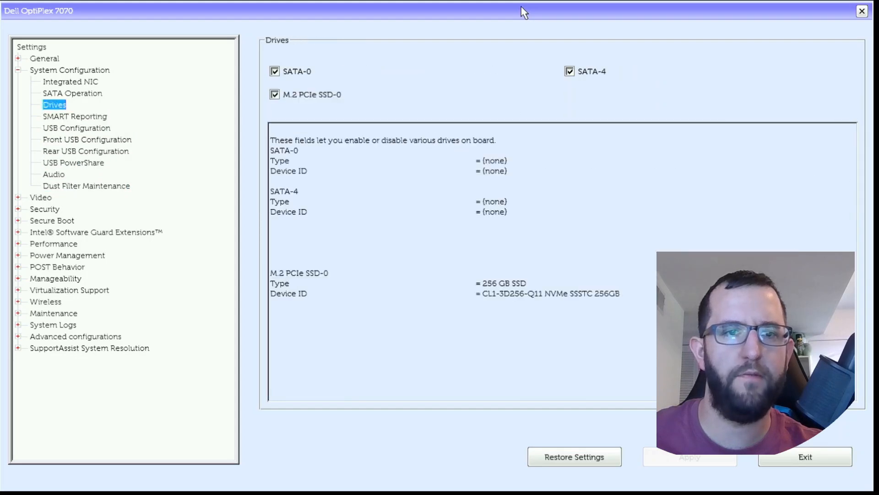
Step: Collapse System Configuration and look at the Primary Display setting in the Video group
key("Up")
key("Up")
key("Left")
key("Down")
key("Right")
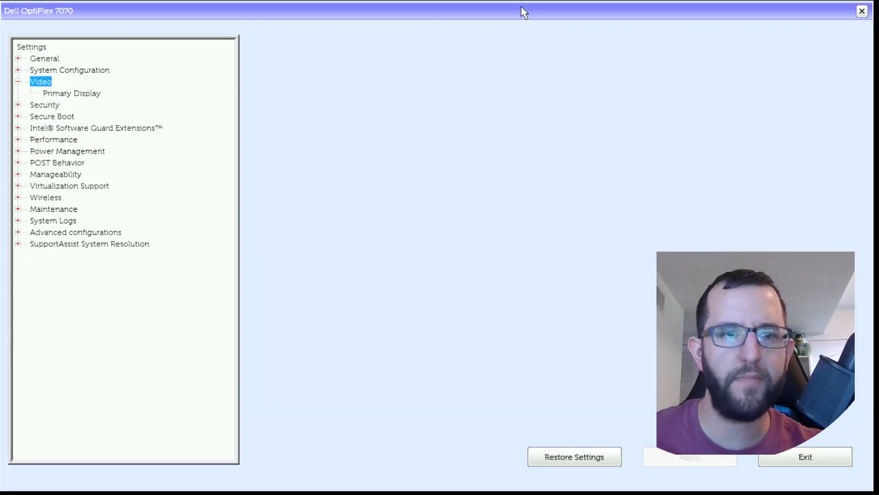
key("Down")
key("Left")
key("Left")
Step: Review the password-related pages of the Security group, from Admin Password through Password Change
key("Down")
key("Right")
key("Down")
key("Down")
key("Down")
key("Down")
key("Down")
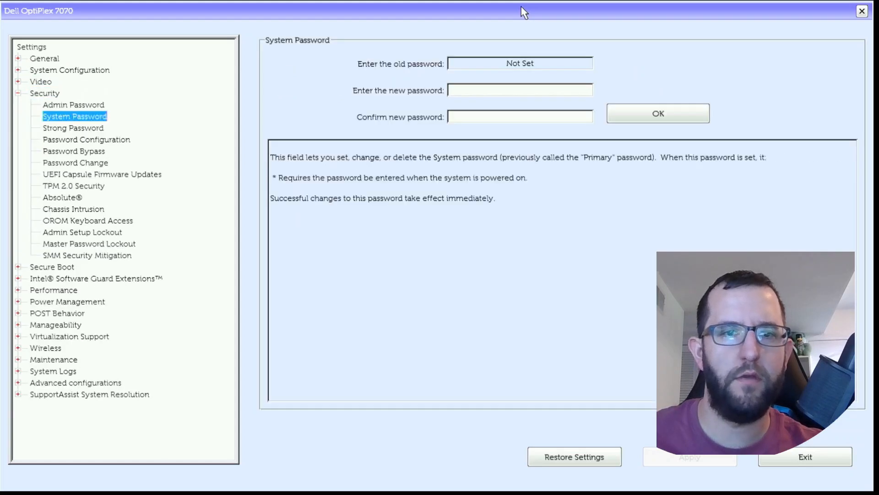
Step: Review the remaining Security pages, from UEFI Capsule Firmware Updates and TPM 2.0 Security through SMM Security Mitigation
key("Down")
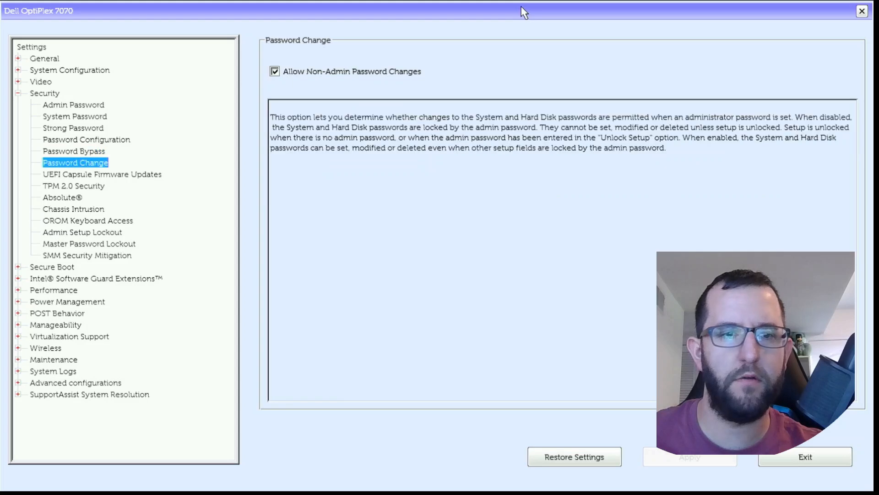
key("Down")
key("Down")
key("Down")
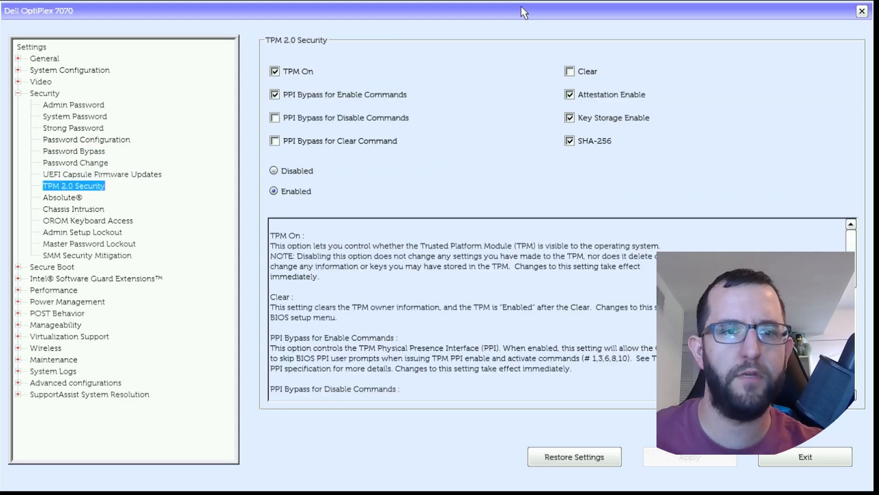
key("Down")
key("Down")
key("Down")
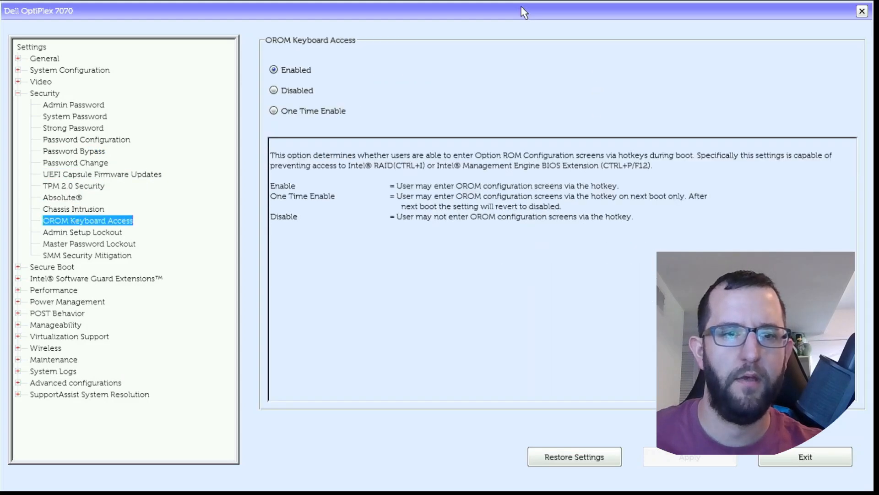
key("Down")
key("Down")
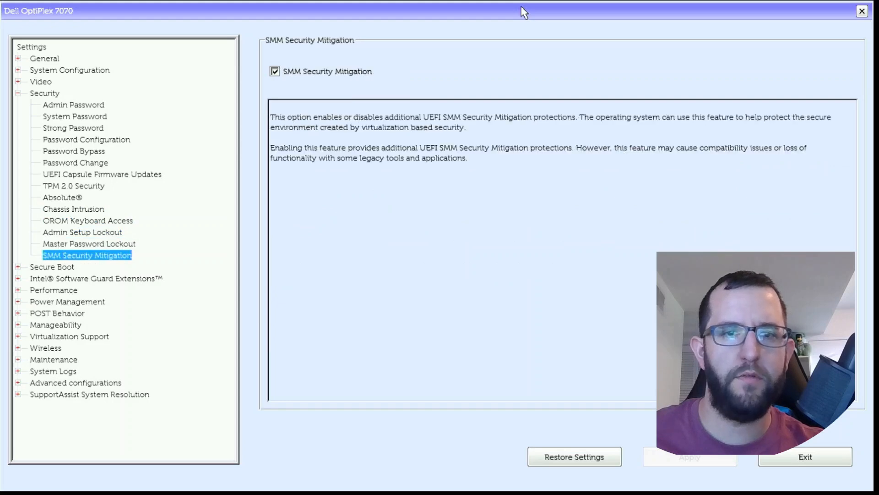
Step: Collapse the Security group and review the Secure Boot pages, from Secure Boot Enable through Expert Key Management
key("Up")
key("Up")
key("Up")
key("Up")
key("Up")
key("Up")
key("Up")
key("Up")
key("Up")
key("Up")
key("Up")
key("Up")
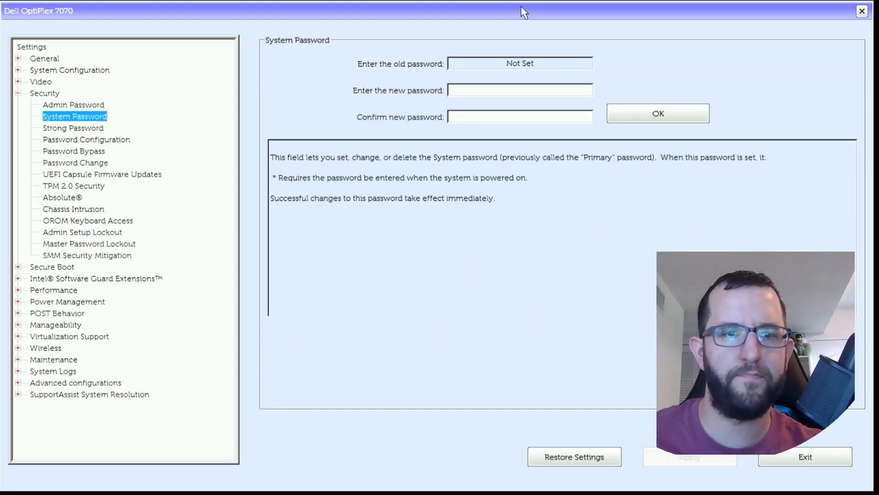
key("Up")
key("Up")
key("Left")
key("Down")
key("Right")
key("Down")
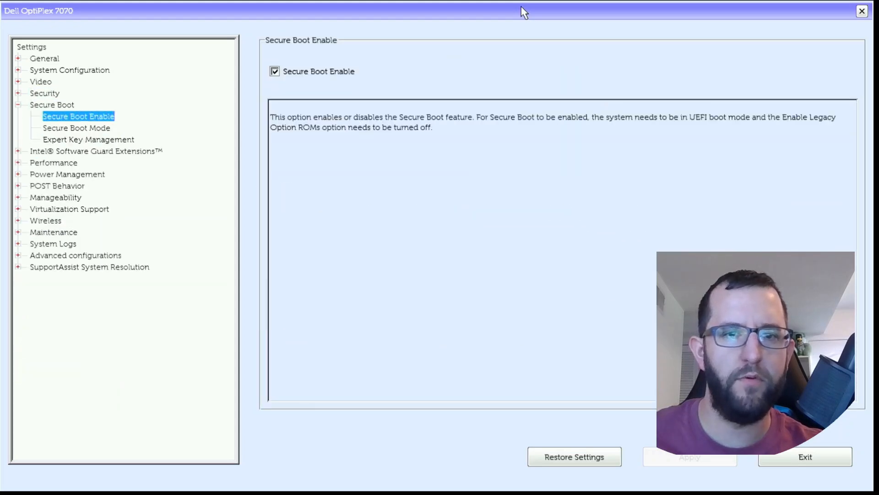
key("Down")
key("Down")
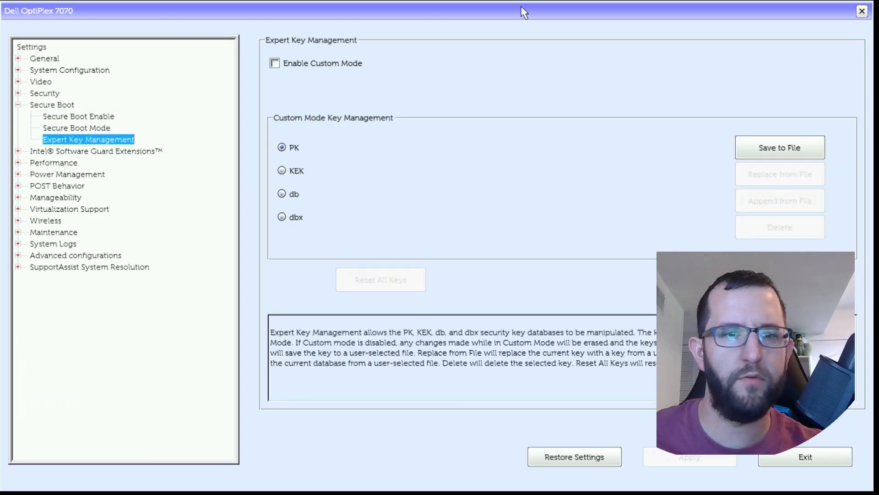
Step: Collapse Secure Boot and review the SGX Enable and Enclave Memory Size pages under Intel Software Guard Extensions
key("Up")
key("Up")
key("Up")
key("Left")
key("Down")
key("Right")
key("Down")
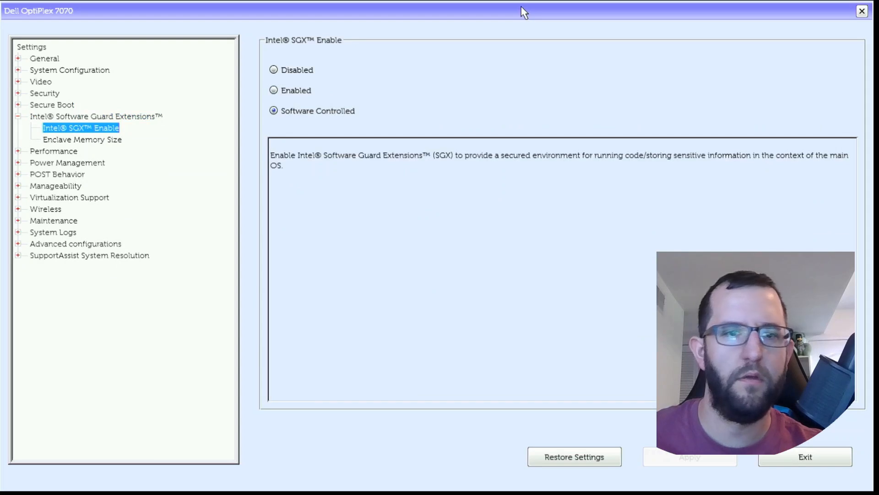
key("Down")
Step: Collapse Intel Software Guard Extensions and review Multi Core Support, Intel SpeedStep and C-States Control in the Performance group
key("Up")
key("Up")
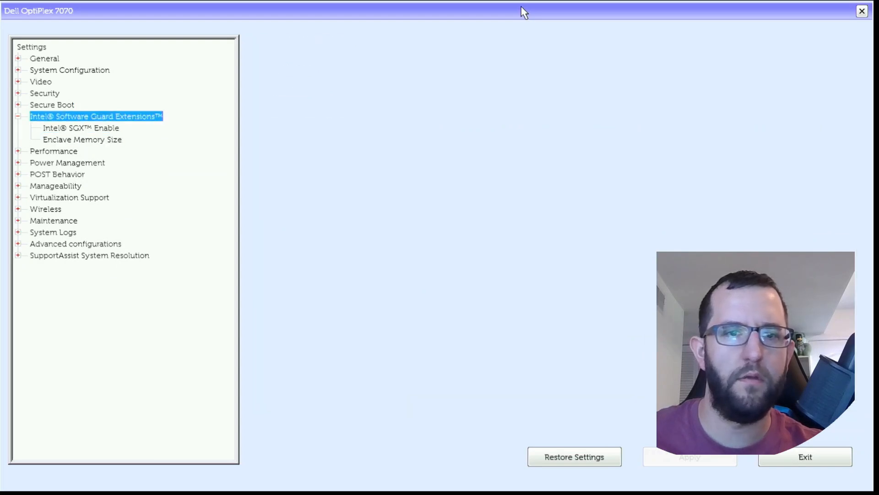
key("Left")
key("Down")
key("Right")
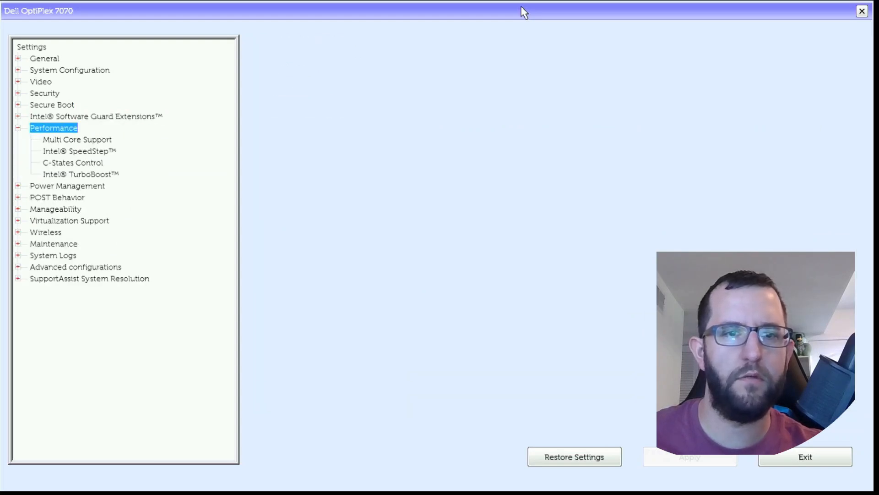
key("Down")
key("Down")
key("Down")
key("Down")
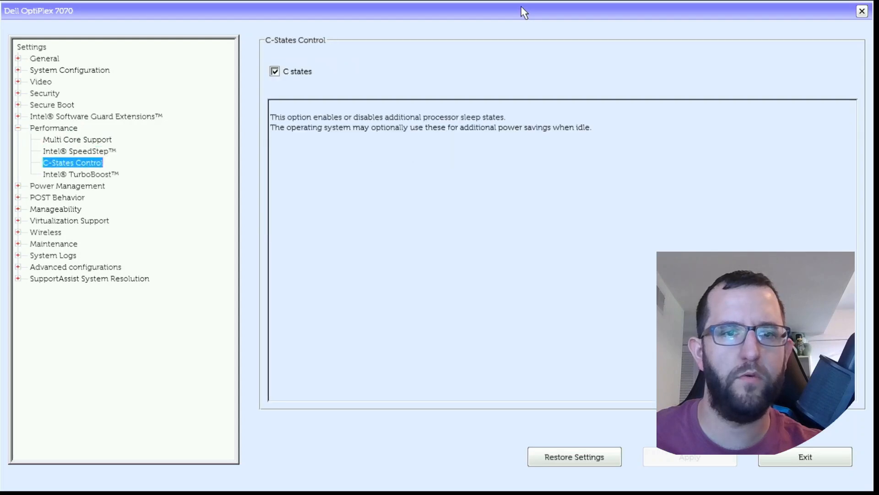
key("Up")
key("Up")
key("Up")
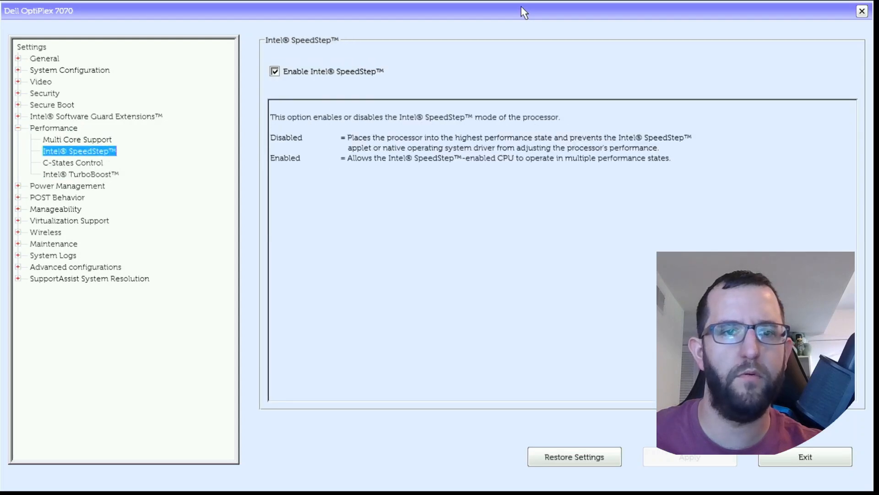
Step: Collapse Performance and examine AC Recovery, Enable Intel Speed Shift Technology and Auto On Time in the Power Management group
key("Left")
key("Left")
key("Down")
key("Right")
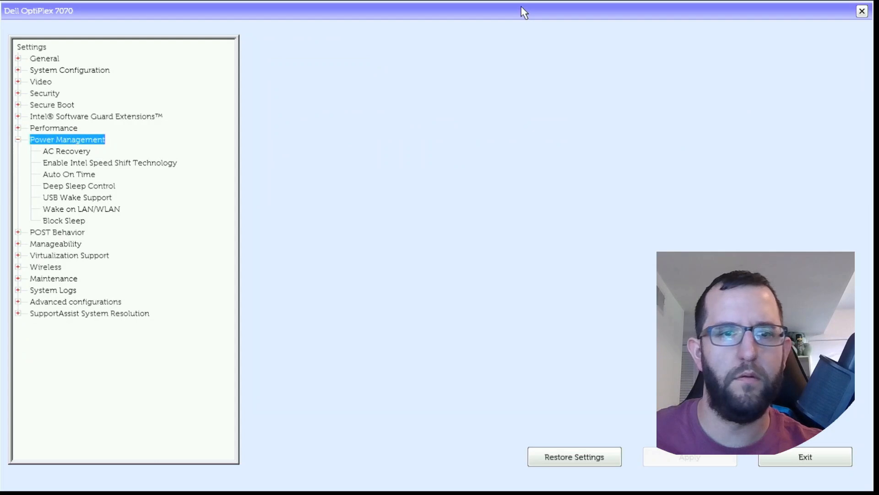
key("Down")
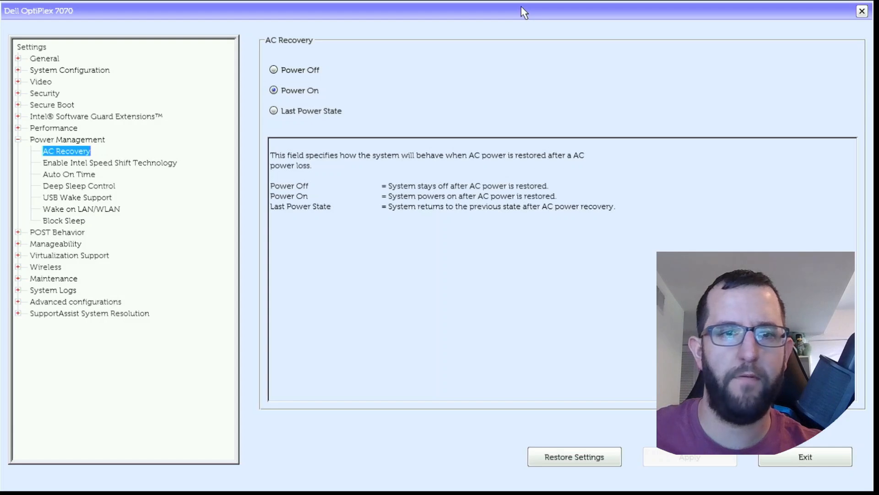
key("Down")
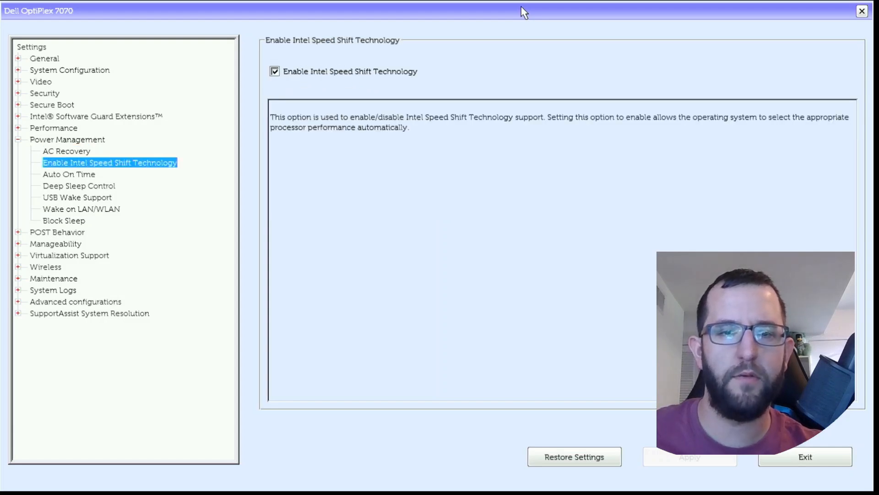
key("Down")
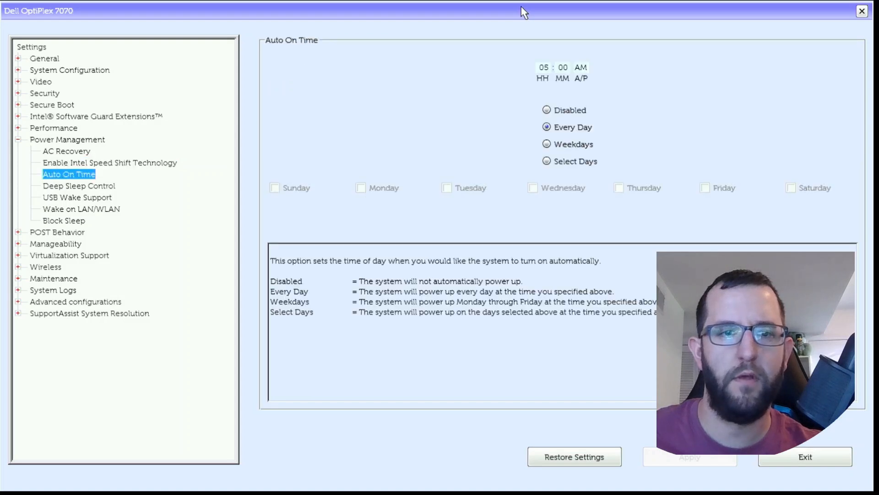
key("Up")
key("Down")
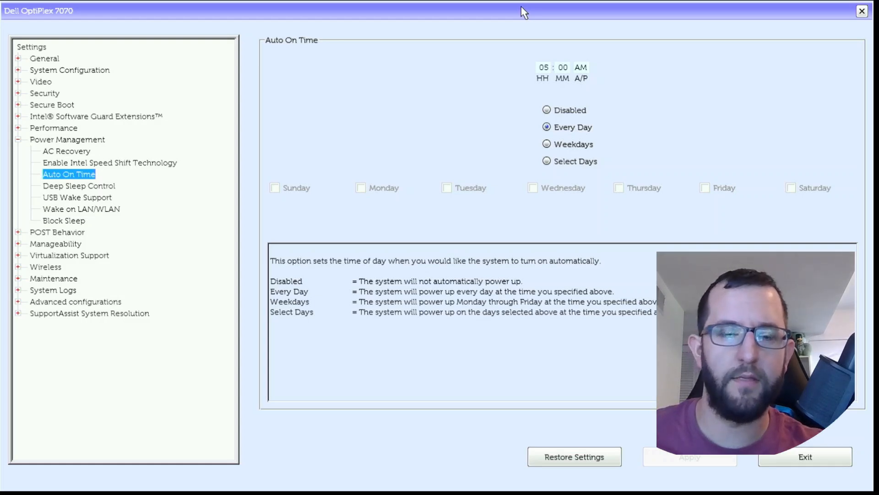
Step: Review the remaining Power Management pages, from Deep Sleep Control and USB Wake Support through Wake on LAN/WLAN and Block Sleep
key("Down")
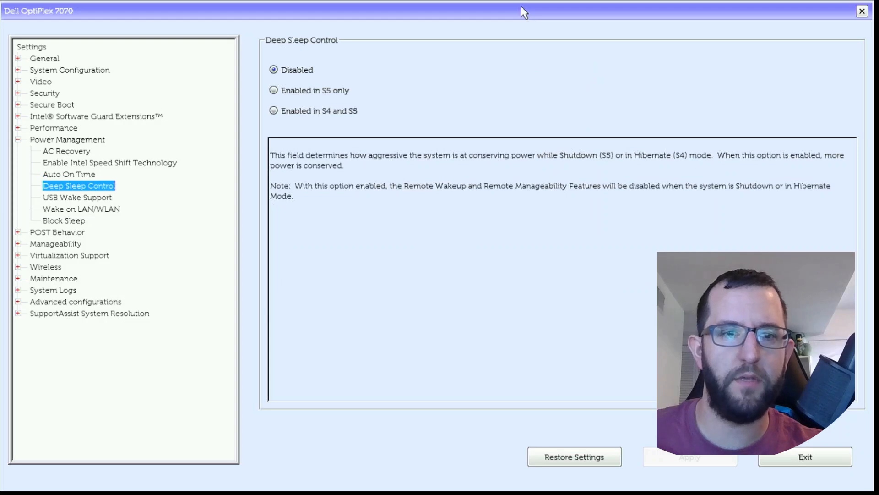
key("Down")
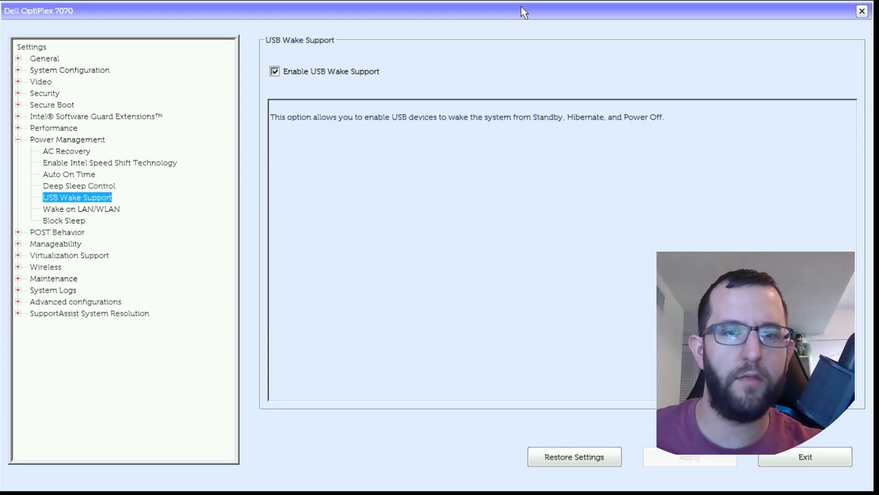
key("Down")
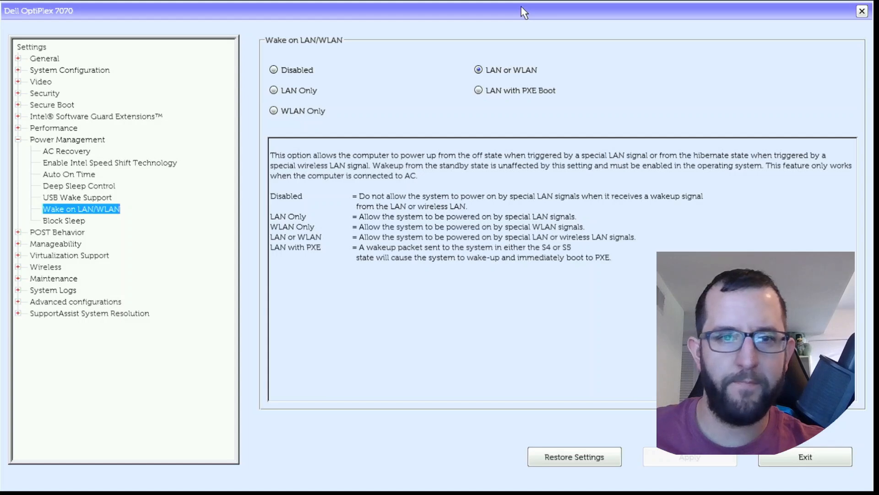
key("Down")
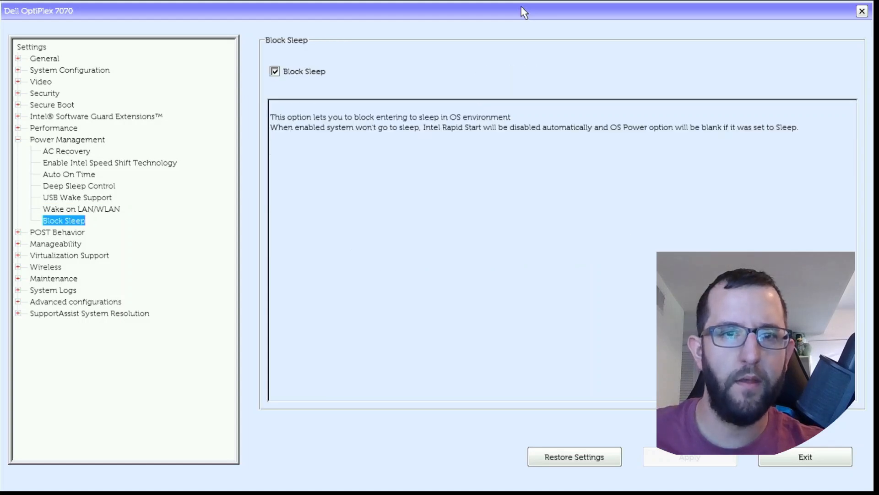
Step: Collapse Power Management and review the Adapter Warnings, Numlock LED and Keyboard Errors pages in the POST Behavior group
key("Up")
key("Up")
key("Up")
key("Up")
key("Up")
key("Up")
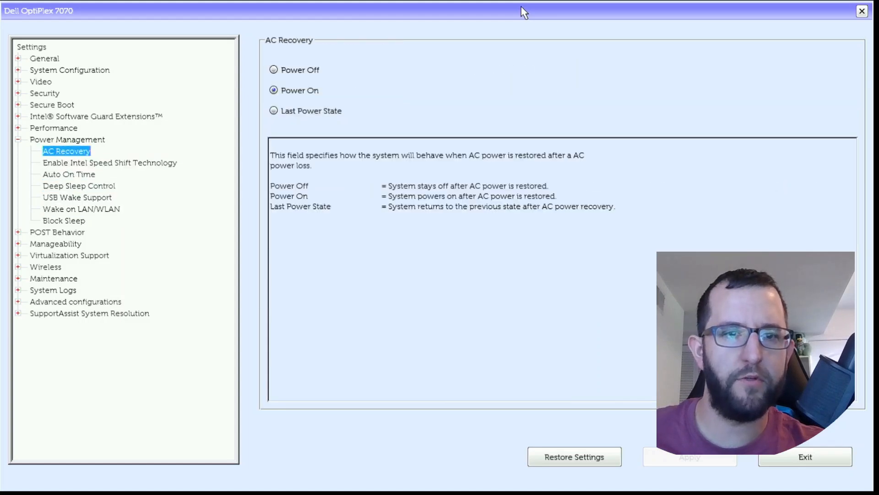
key("Up")
key("Left")
key("Down")
key("Right")
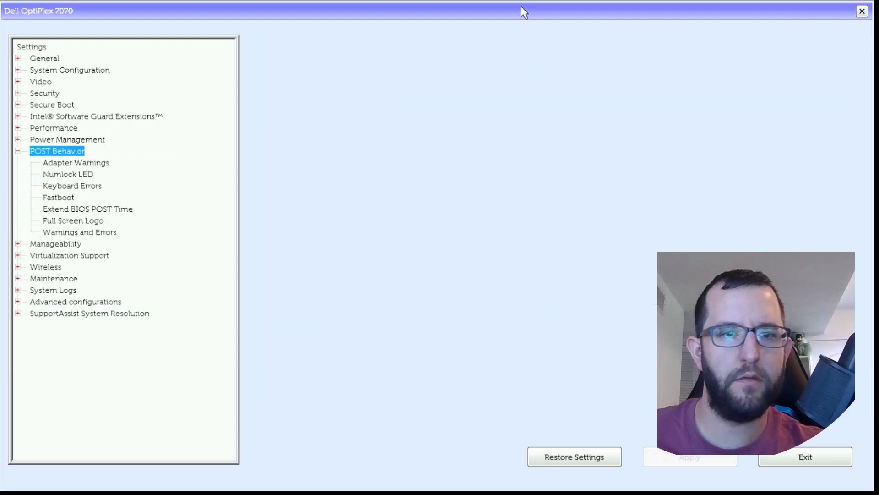
key("Down")
key("Down")
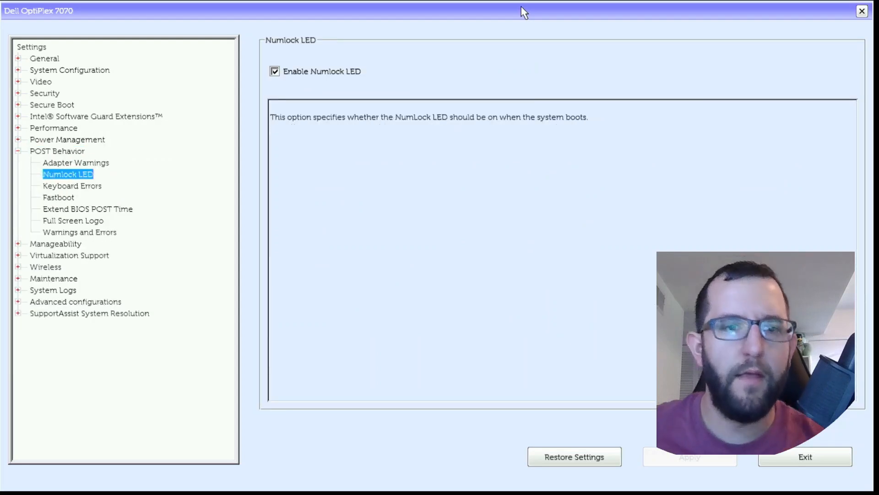
Step: Recheck the Numlock LED and Keyboard Errors settings under POST Behavior
key("Down")
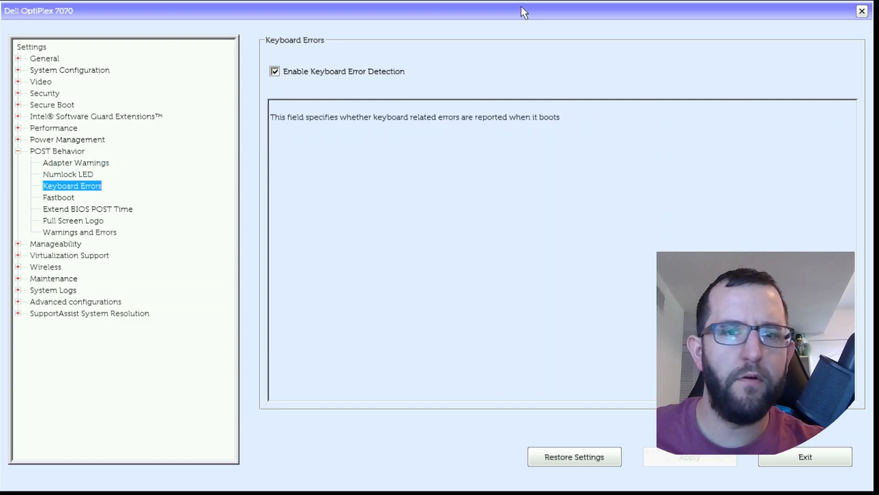
key("Down")
key("Up")
key("Up")
key("Up")
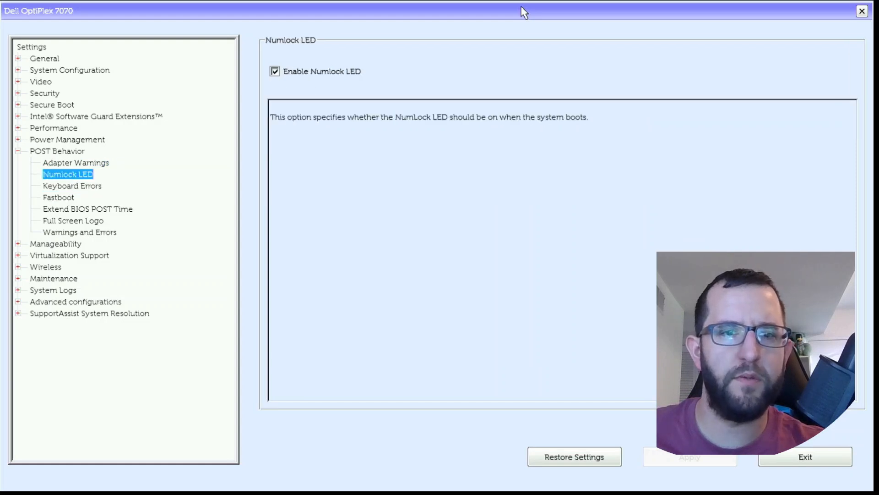
key("Down")
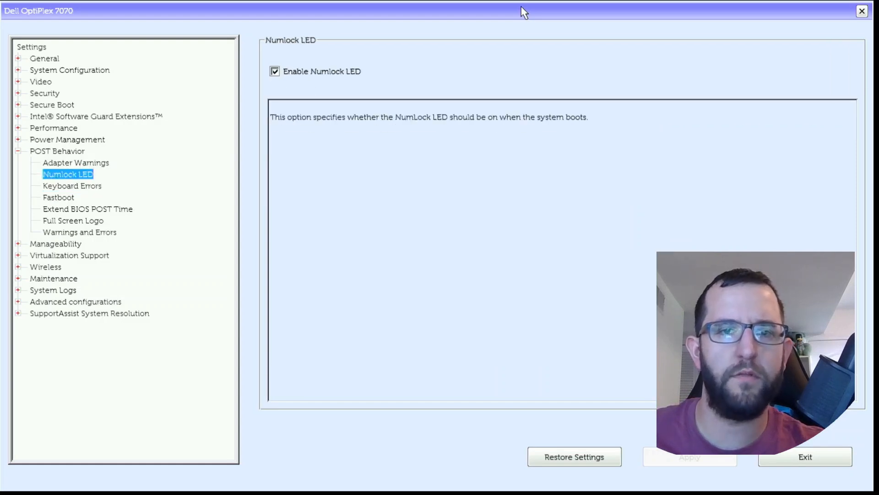
key("Up")
key("Down")
key("Down")
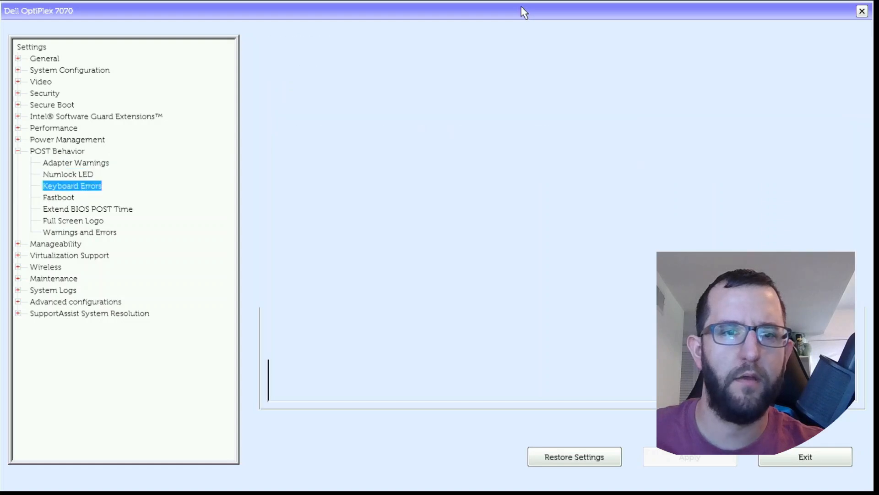
Step: Examine the remaining POST Behavior pages, from Fastboot through Warnings and Errors
key("Down")
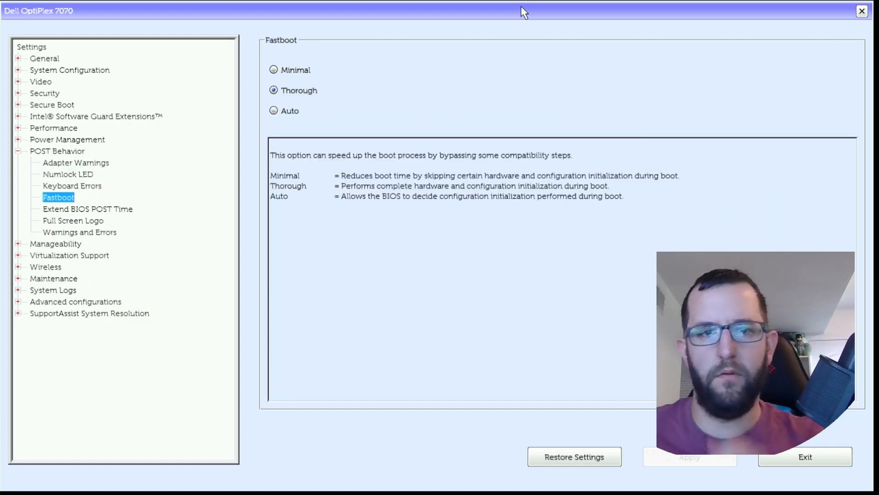
key("Down")
key("Down")
key("Down")
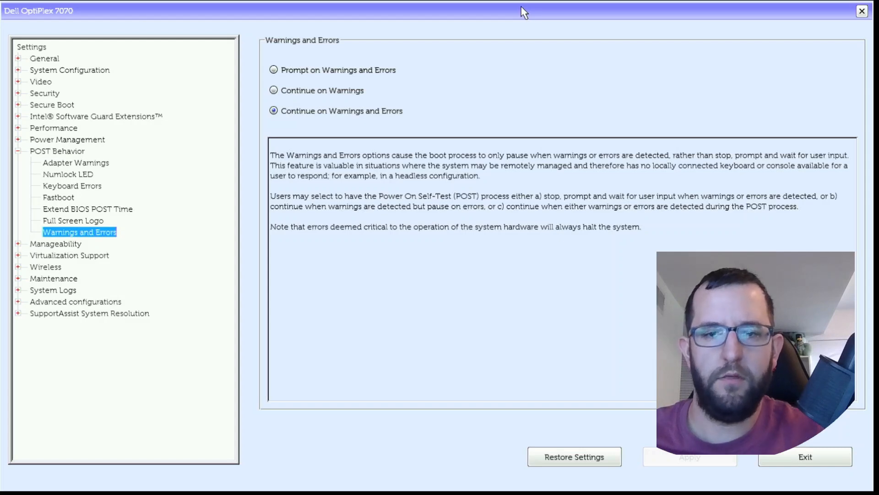
Step: Collapse POST Behavior and examine Intel AMT Capability, USB Provision and MEBx Hotkey in the Manageability group
key("Up")
key("Up")
key("Up")
key("Up")
key("Up")
key("Up")
key("Up")
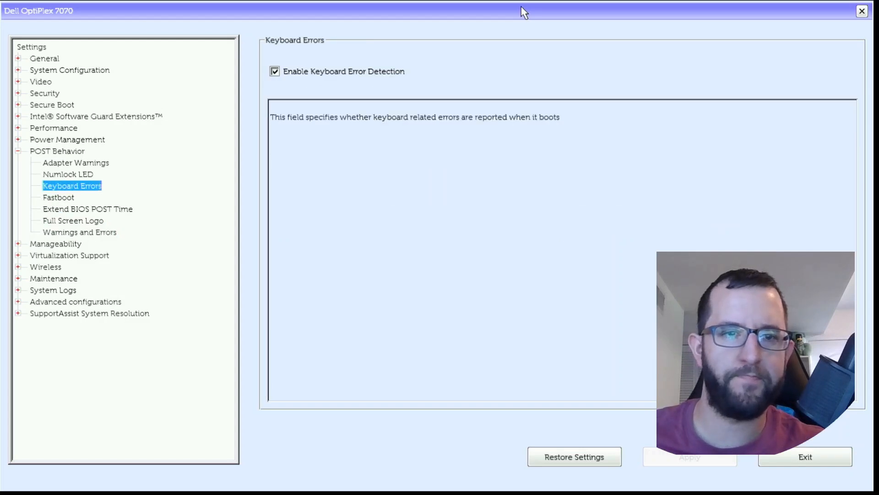
key("Left")
key("Down")
key("Right")
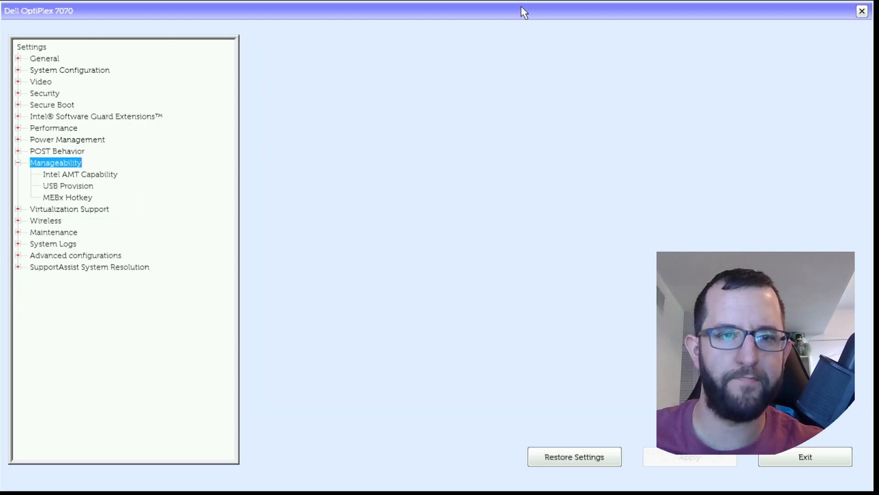
key("Down")
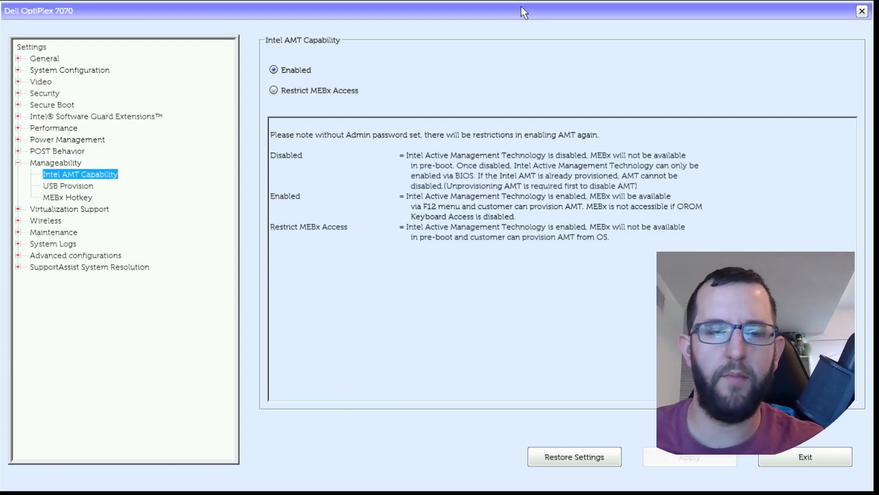
key("Down")
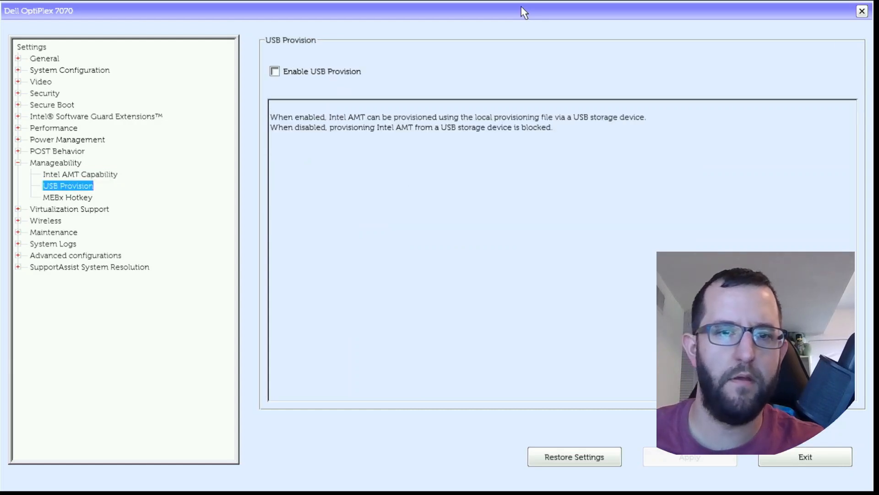
key("Down")
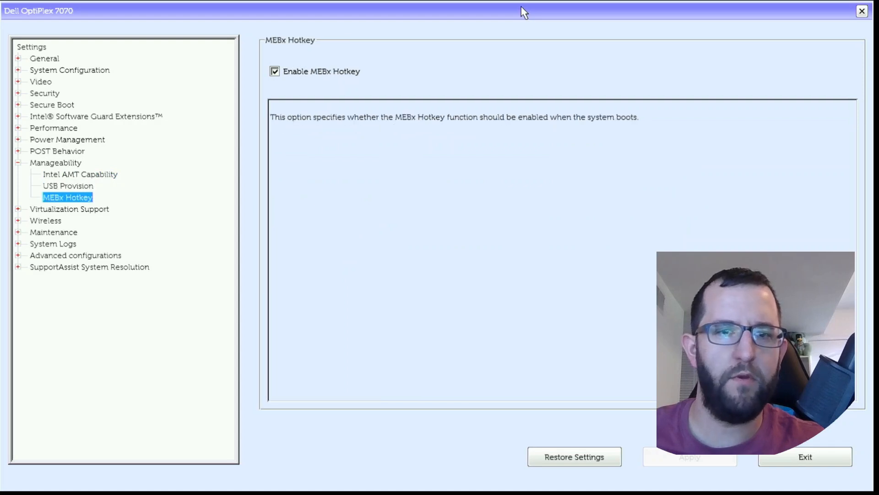
key("Up")
key("Down")
Step: Collapse Manageability and review the Virtualization, VT for Direct I/O and Trusted Execution pages under Virtualization Support
key("Up")
key("Up")
key("Up")
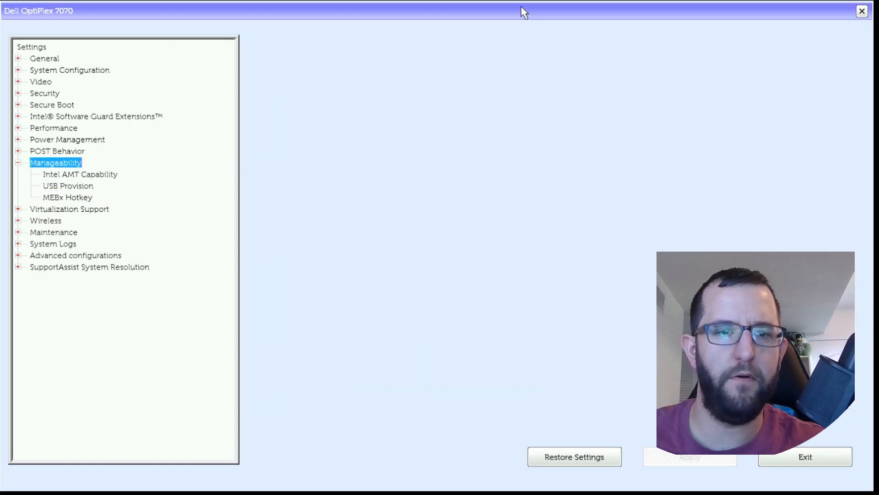
key("Down")
key("Up")
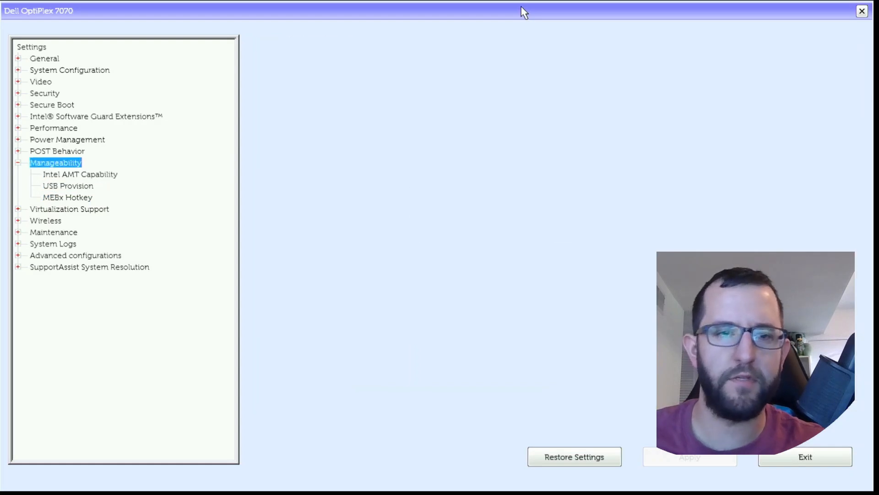
key("Left")
key("Down")
key("Right")
key("Down")
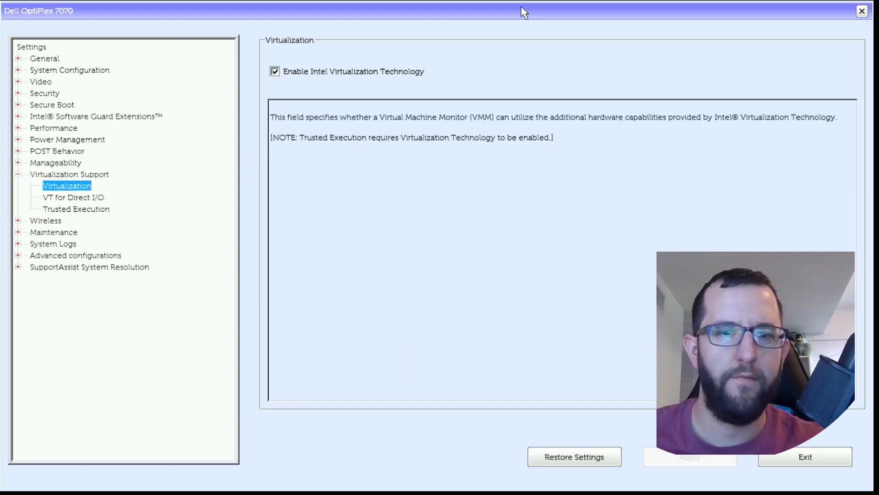
key("Down")
key("Down")
key("Up")
key("Down")
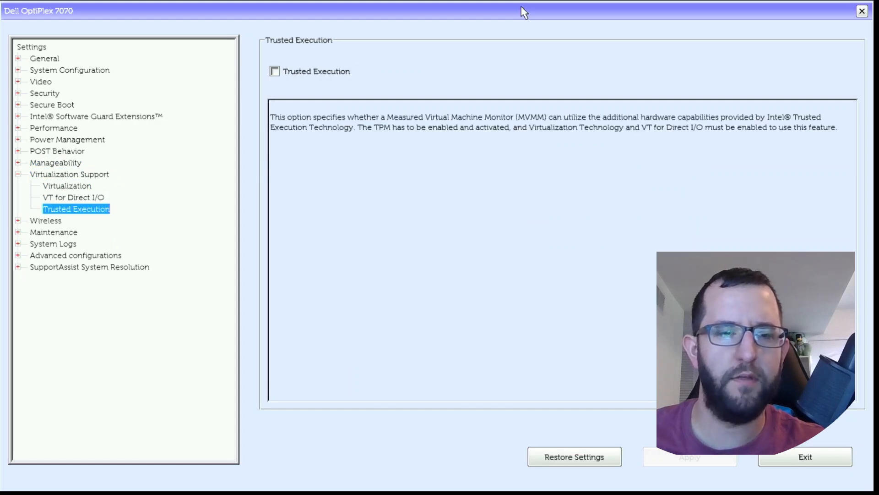
Step: Collapse Virtualization Support and examine the Wireless Device Enable page in the Wireless group
key("Up")
key("Up")
key("Up")
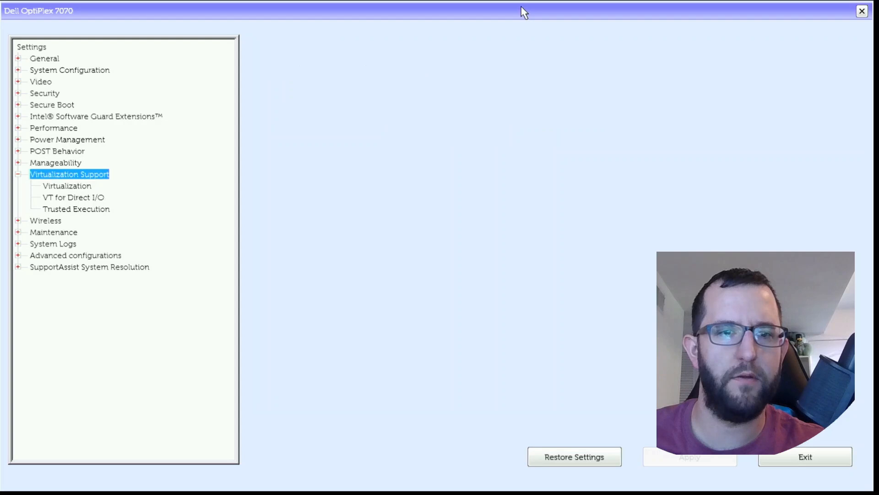
key("Left")
key("Down")
key("Right")
key("Down")
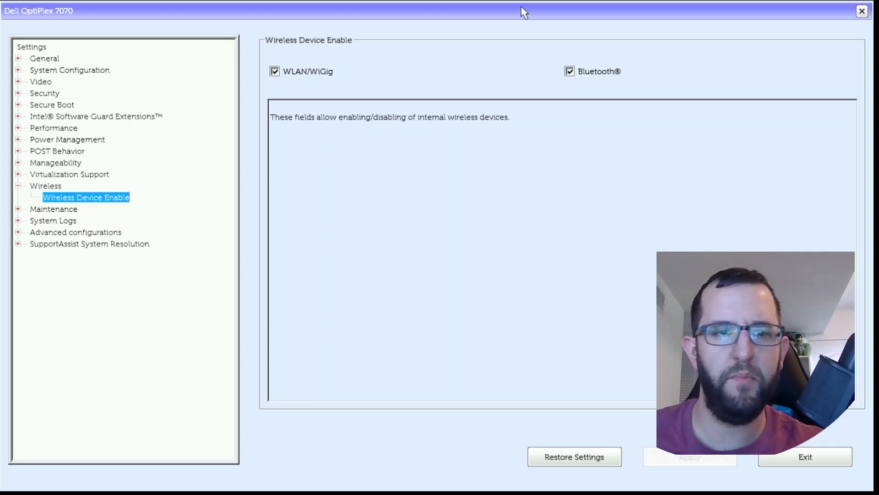
Step: Collapse Wireless and review the Maintenance pages from Service Tag through BIOS Recovery
key("Up")
key("Left")
key("Down")
key("Right")
key("Down")
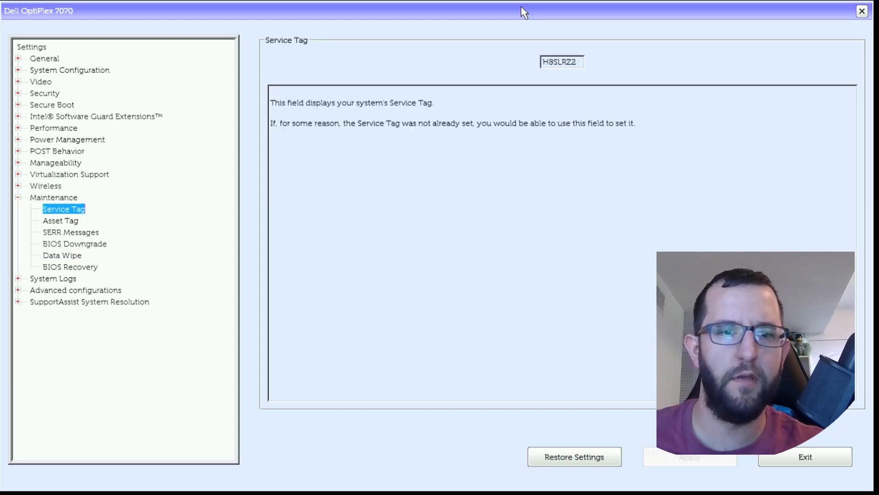
key("Down")
key("Down")
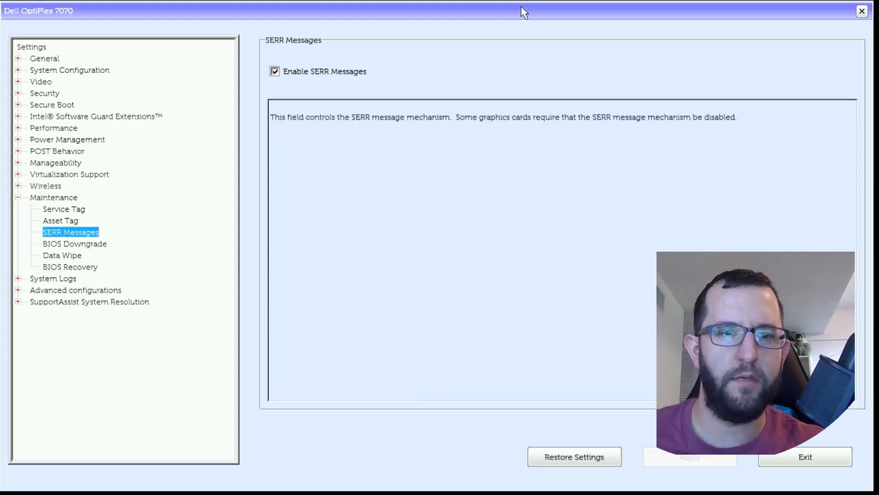
key("Down")
key("Down")
key("Down")
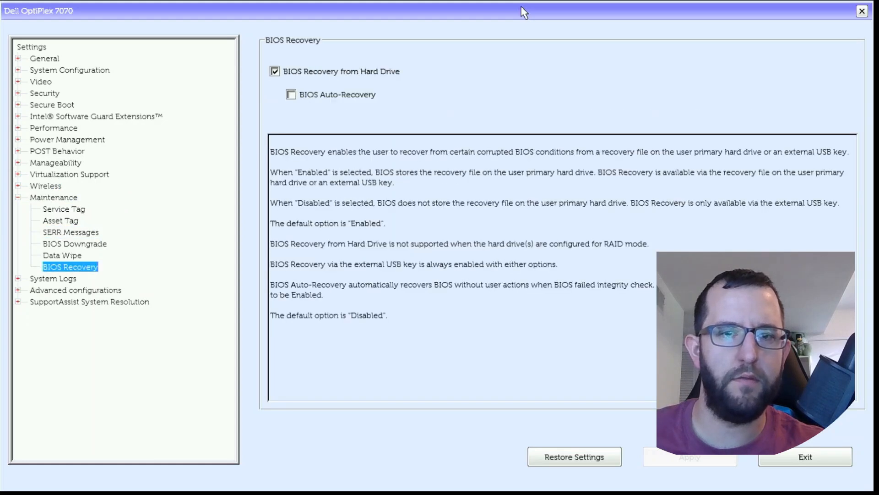
Step: Collapse Maintenance and examine the BIOS Events log in the System Logs group
key("Up")
key("Up")
key("Up")
key("Up")
key("Up")
key("Up")
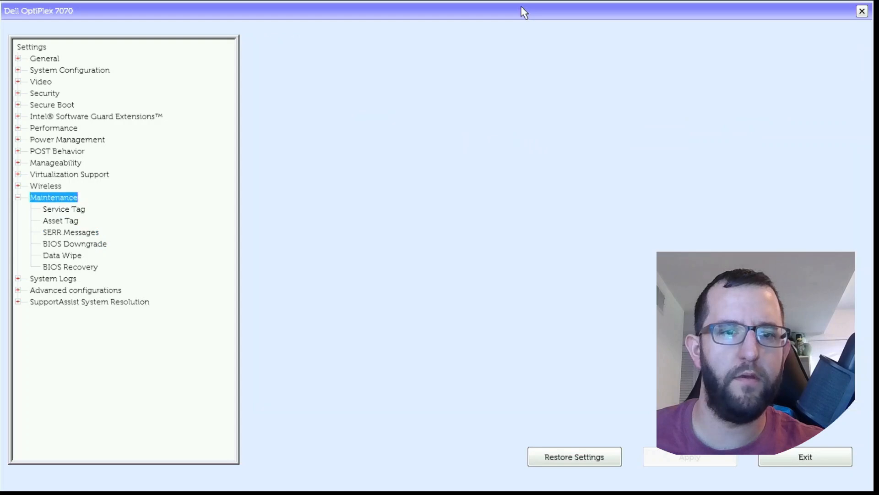
key("Left")
key("Down")
key("Right")
key("Down")
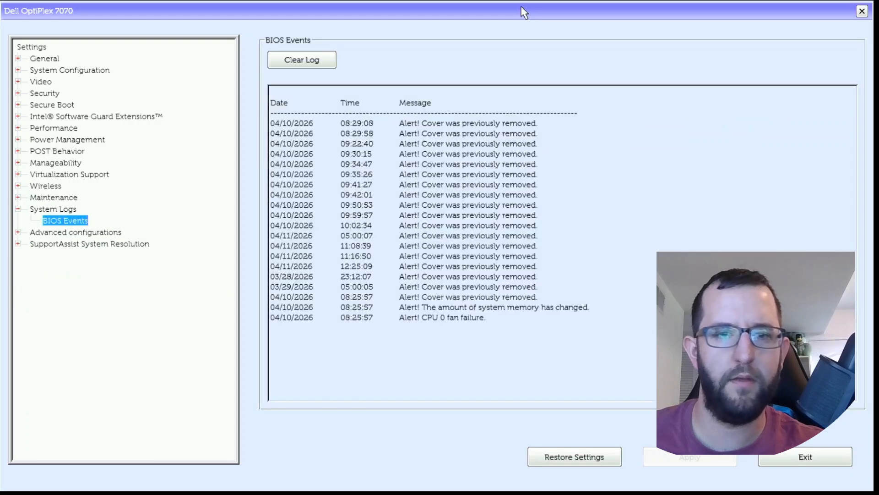
Step: Collapse System Logs and examine the ASPM options in the Advanced configurations group
key("Up")
key("Left")
key("Down")
key("Right")
key("Down")
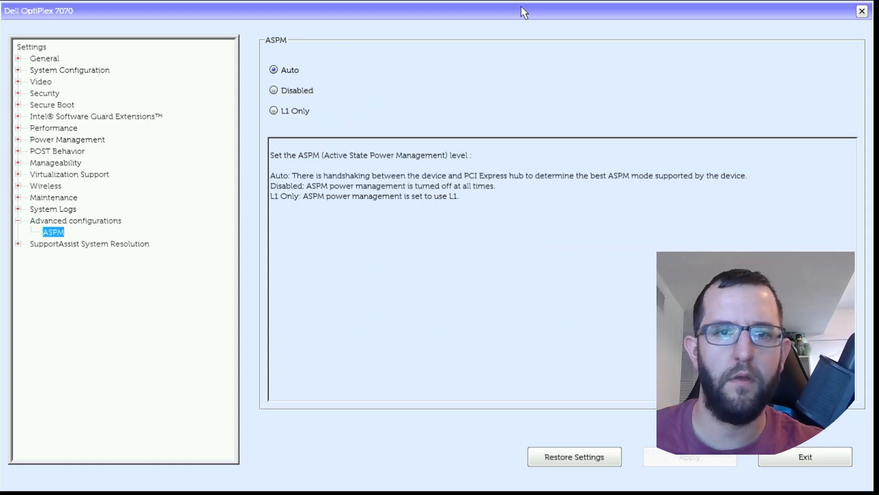
key("Up")
key("Down")
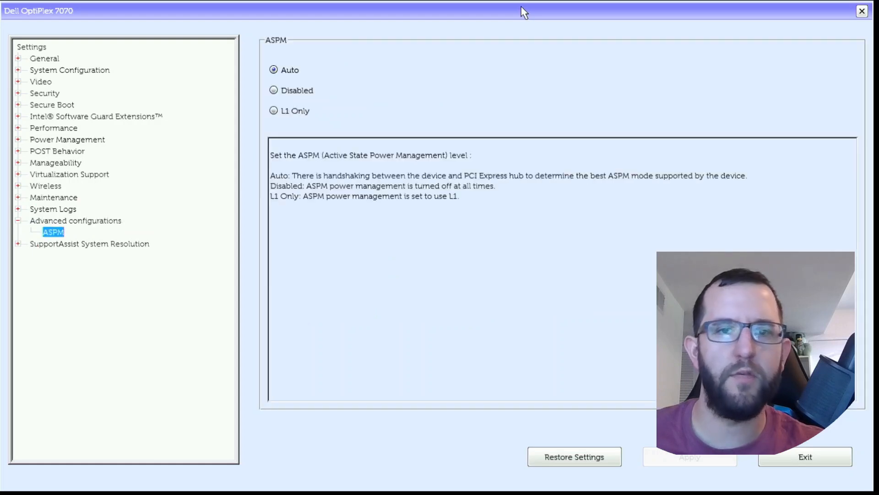
key("Up")
key("Down")
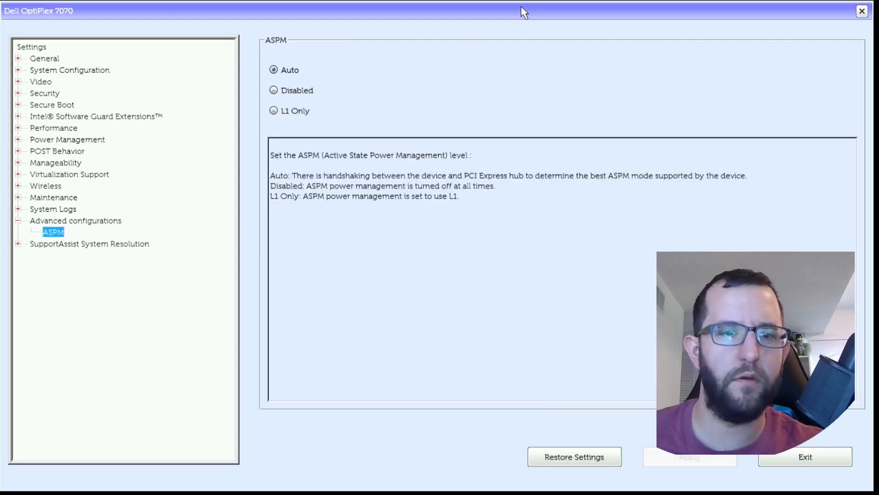
Step: Review Auto OS Recovery Threshold, SupportAssist OS Recovery and BIOSConnect under SupportAssist System Resolution
key("Down")
key("Right")
key("Down")
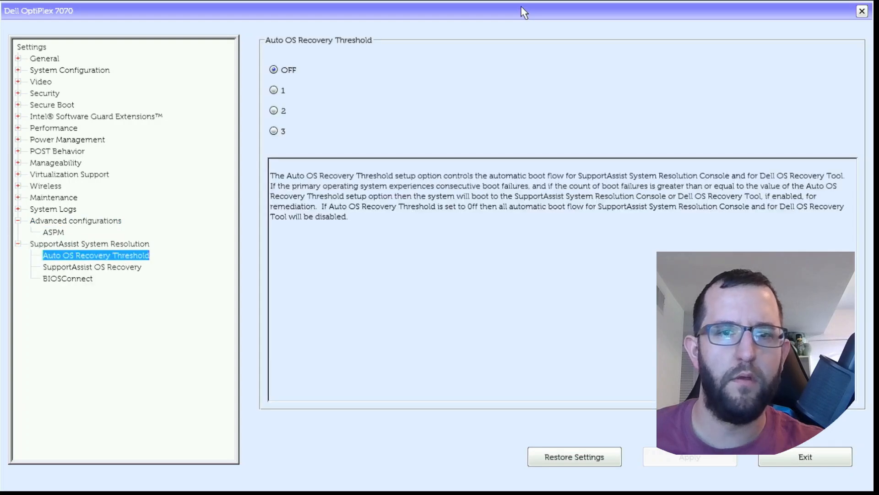
key("Down")
key("Down")
key("Up")
Step: Collapse SupportAssist System Resolution and Advanced configurations, and return to the Intel AMT Capability page under Manageability
key("Up")
key("Up")
key("Left")
key("Up")
key("Left")
key("Left")
key("Up")
key("Up")
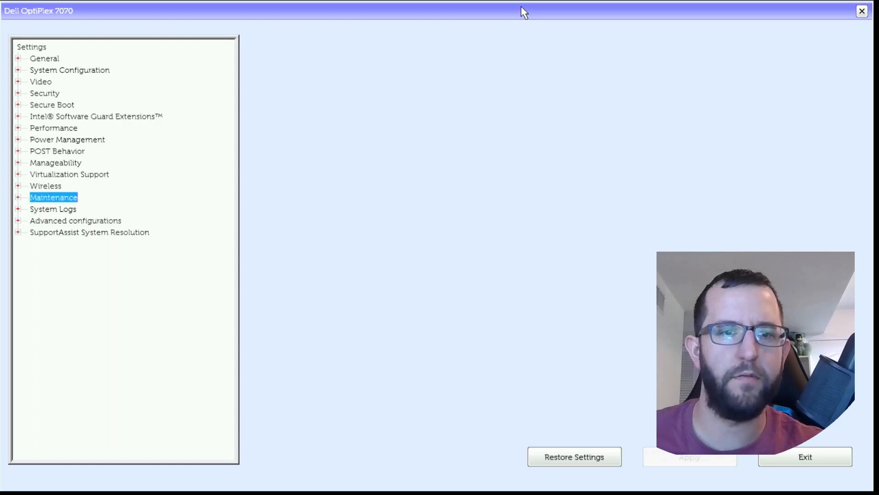
key("Up")
key("Up")
key("Up")
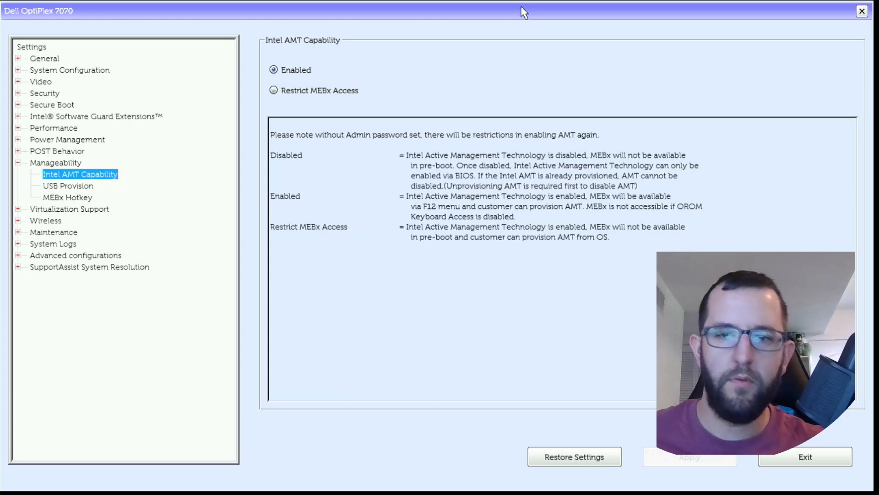
Step: Leave BIOS Setup, open the one-time boot menu during startup and launch Intel Management Engine BIOS Extension (MEBx)
key("Tab")
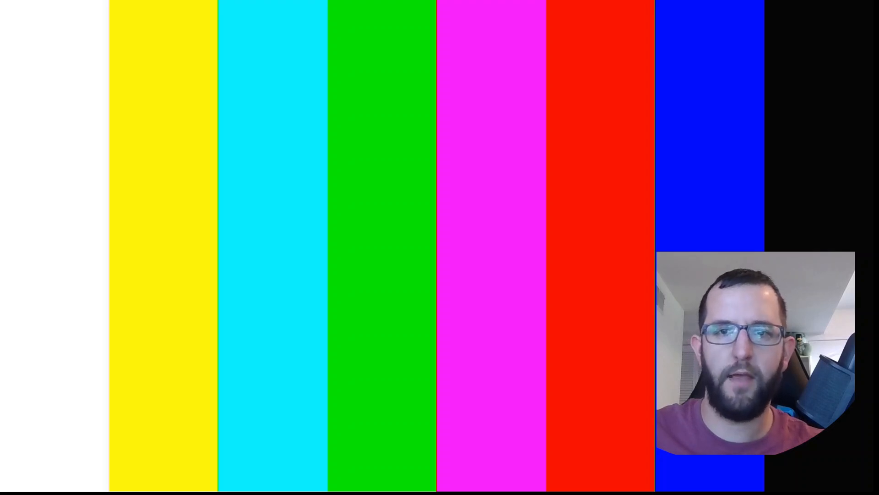
key("F12")
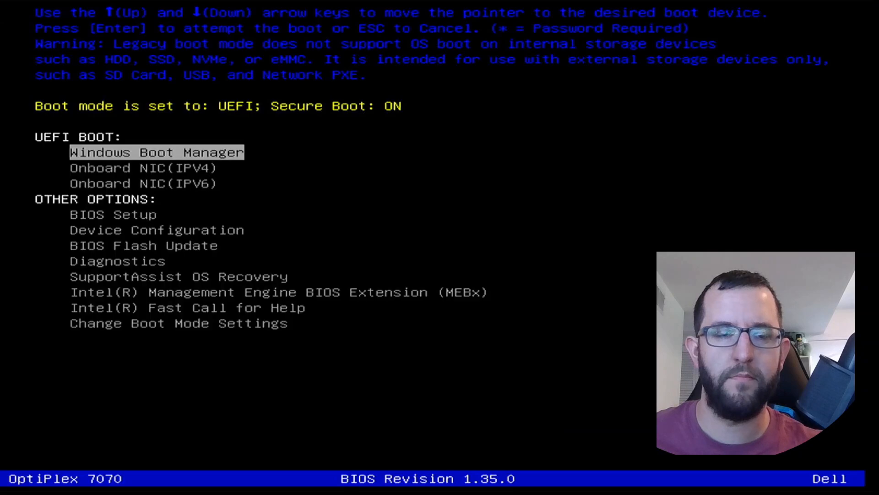
key("Down")
key("Down")
key("Down")
key("Down")
key("Down")
key("Down")
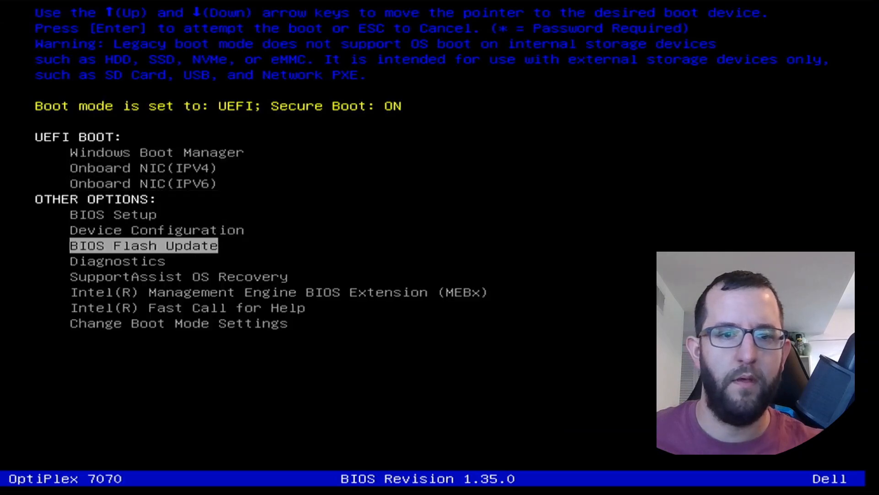
key("Down")
key("Down")
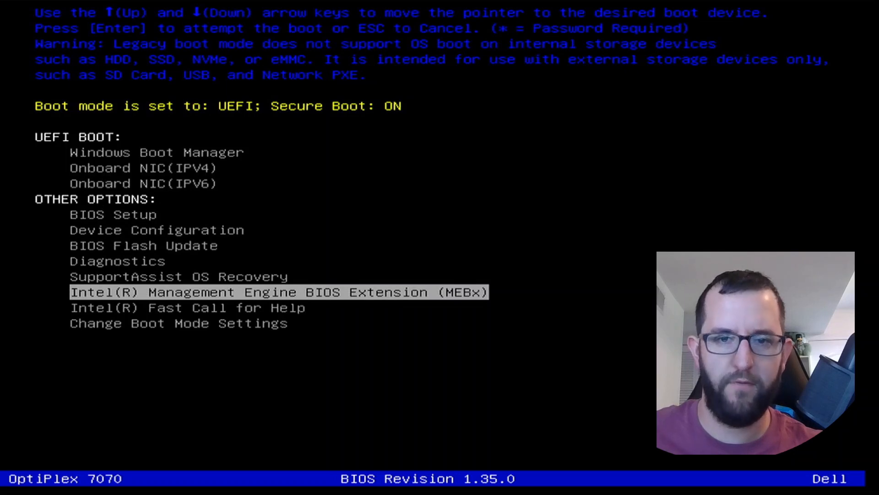
key("Return")
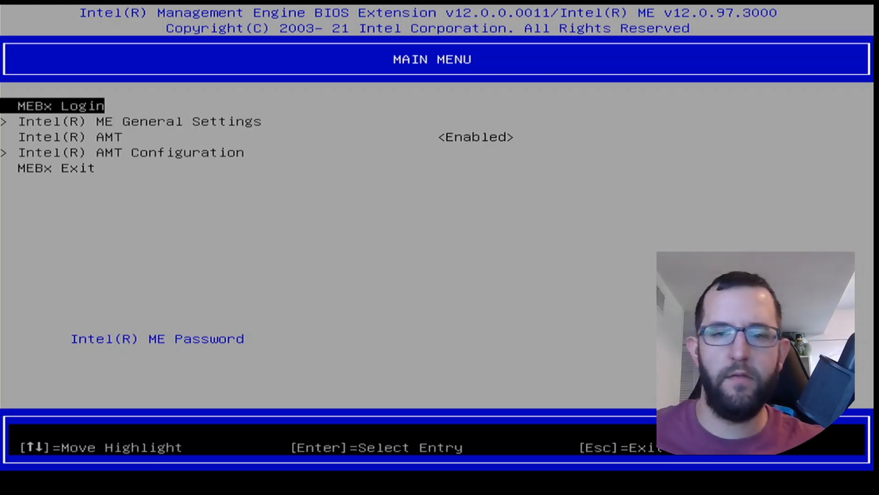
Step: Log in to MEBx by entering the Intel ME password
key("Return")
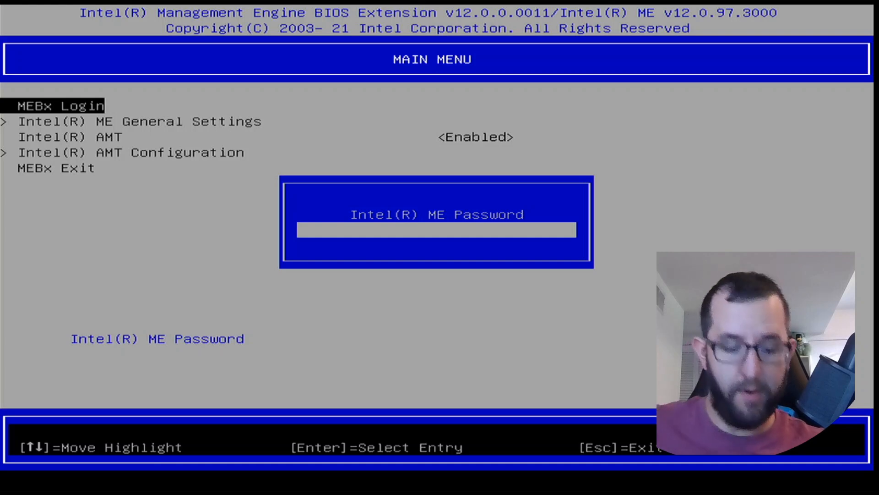
type("**")
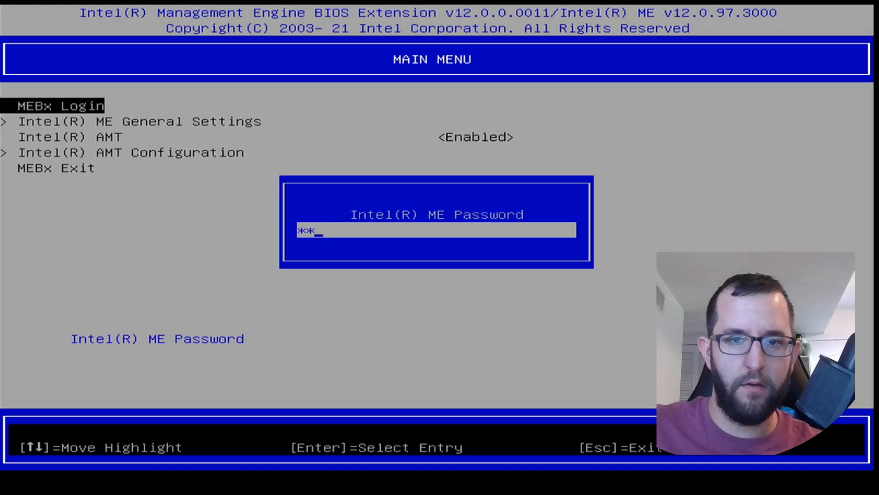
type("******")
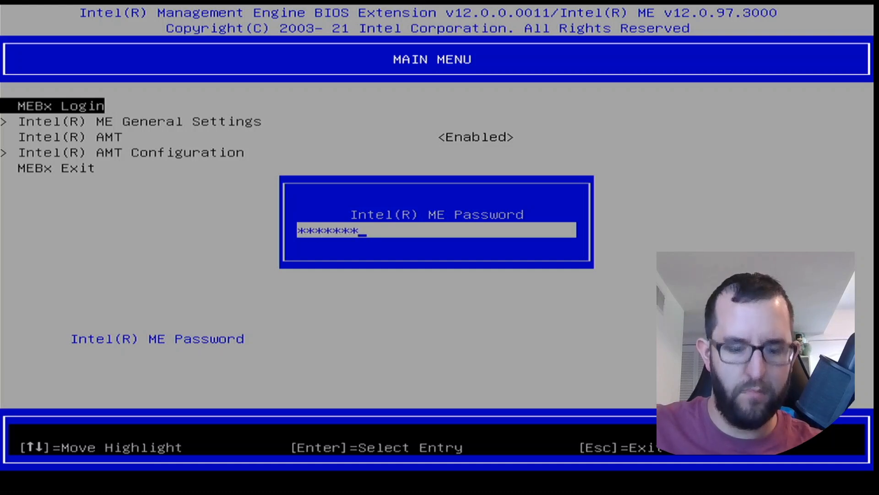
type("*")
key("Return")
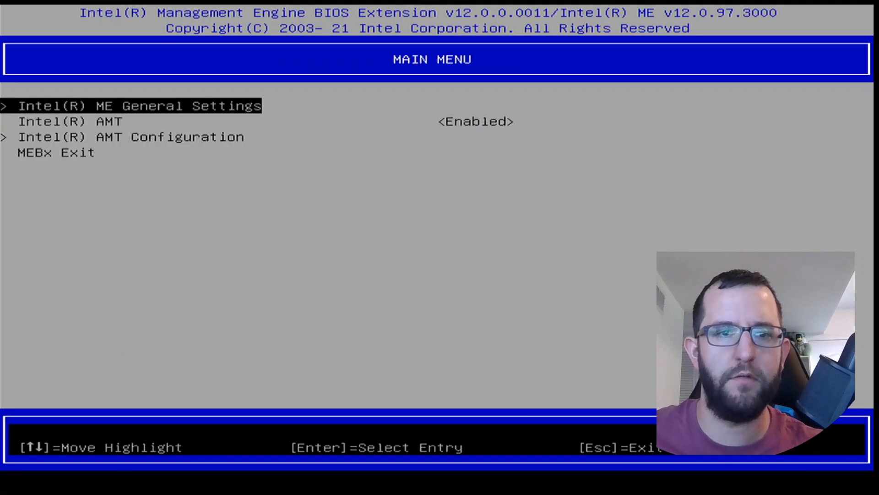
Step: Set Intel AMT to Enabled in the MEBx main menu
key("Down")
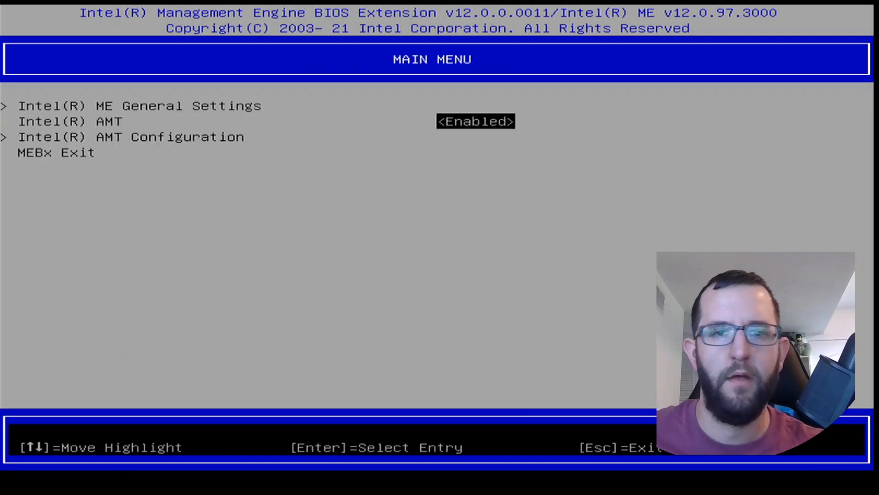
key("Return")
key("Up")
key("Down")
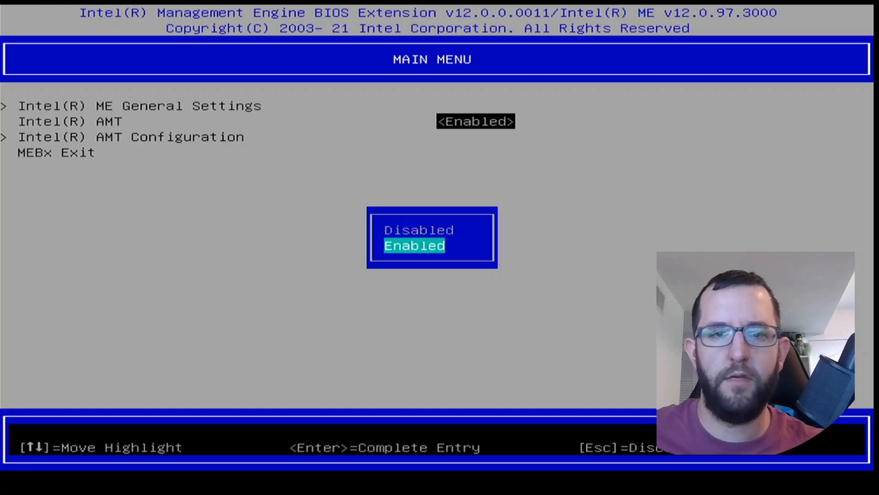
key("Return")
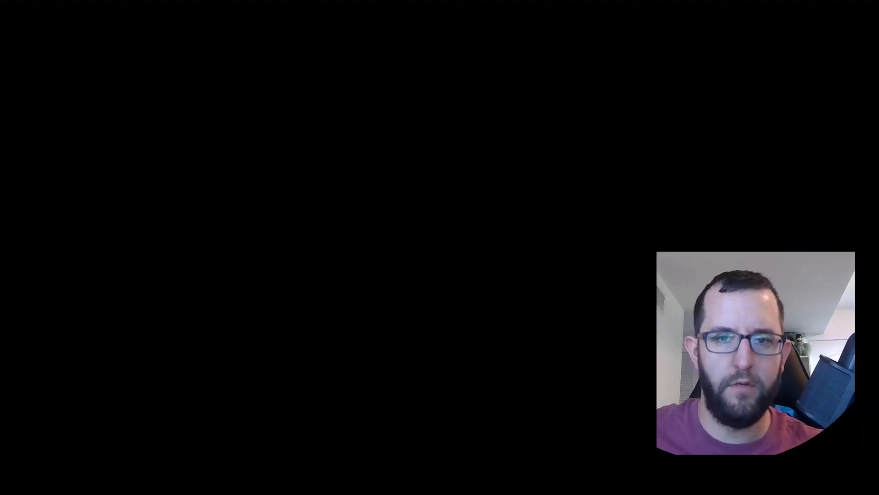
Step: Open Intel AMT Configuration and set Manageability Feature Selection to Enabled
key("Down")
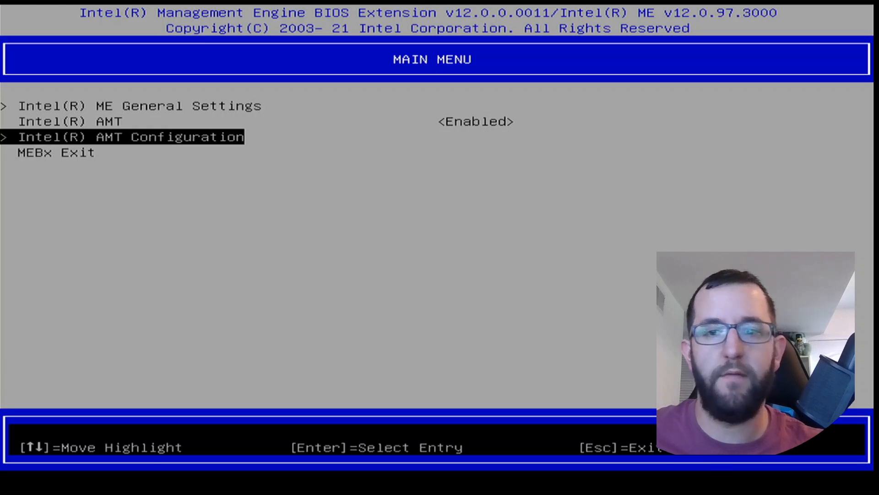
key("Return")
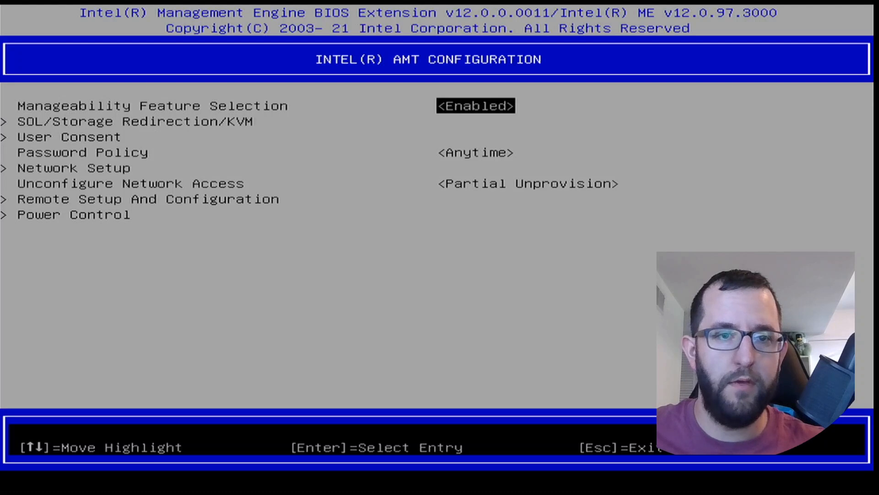
key("Return")
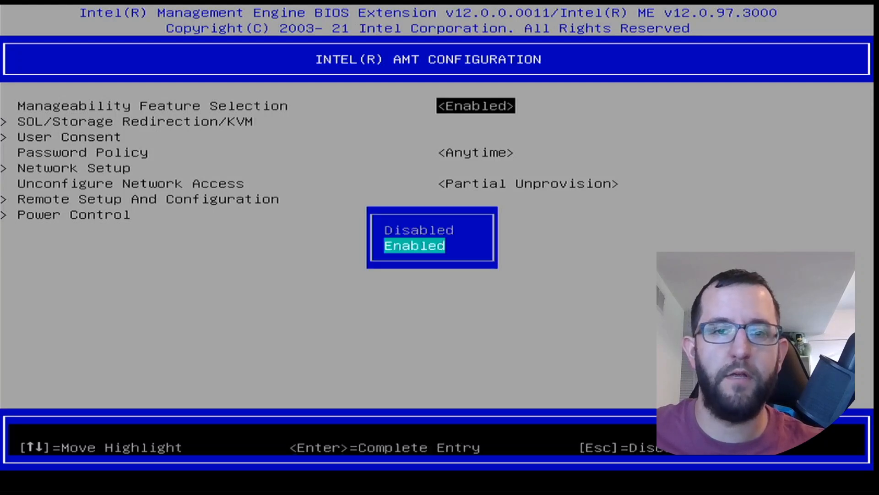
key("Return")
key("Down")
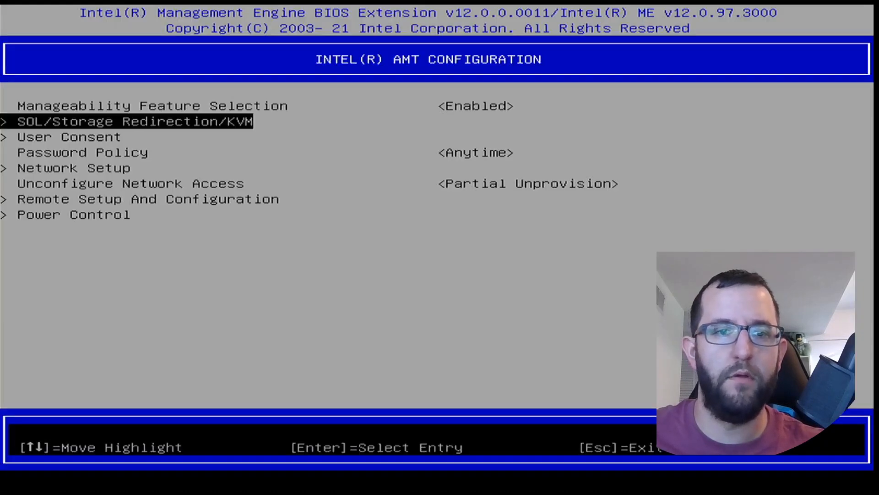
Step: Check the SOL, Storage Redirection and KVM Feature Selection settings, and return to Intel AMT Configuration
key("Return")
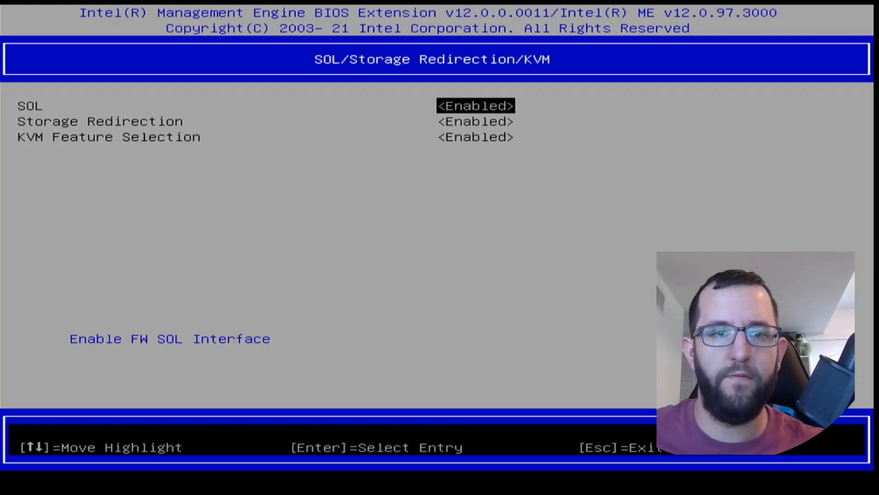
key("Down")
key("Down")
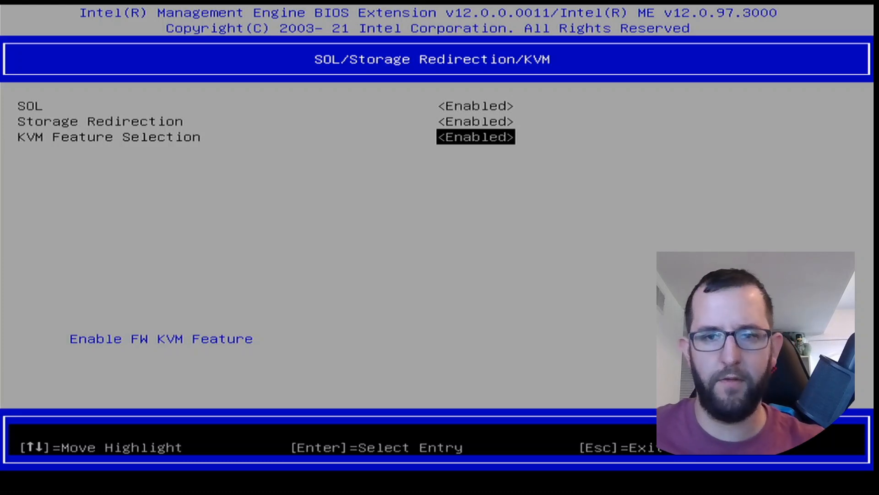
key("Escape")
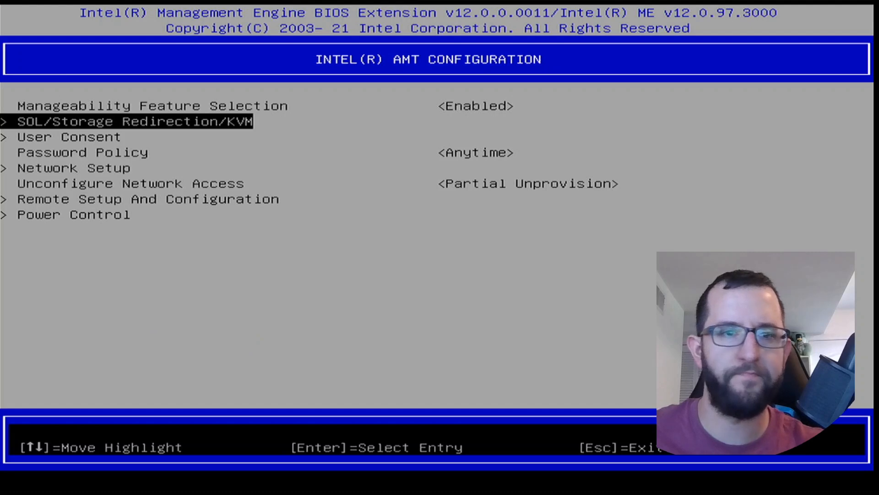
Step: Set User Opt-in to NONE in the User Consent settings
key("Down")
key("Return")
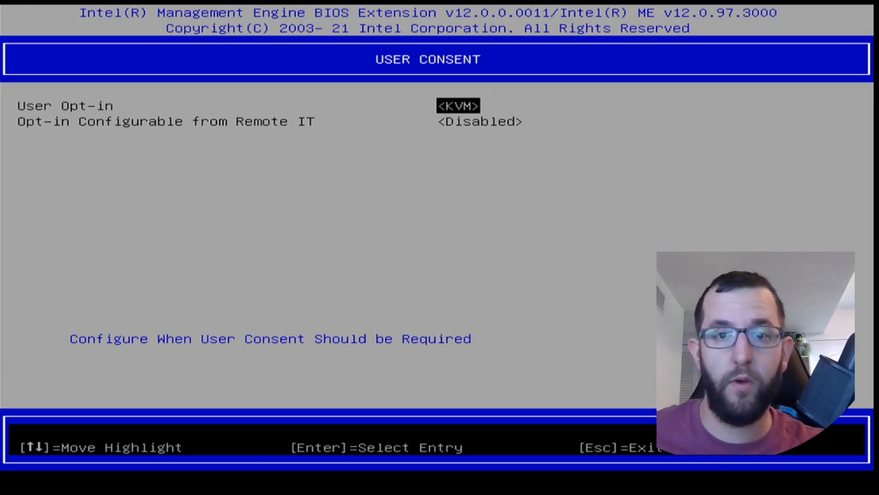
key("Return")
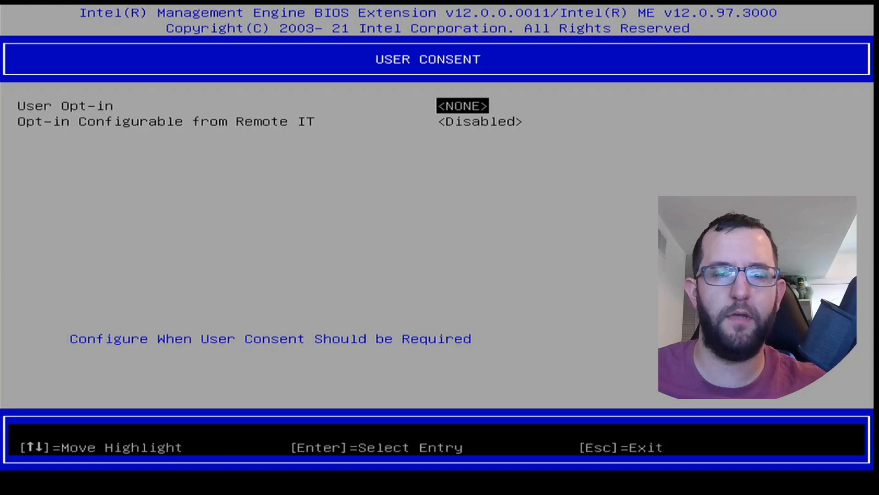
key("Down")
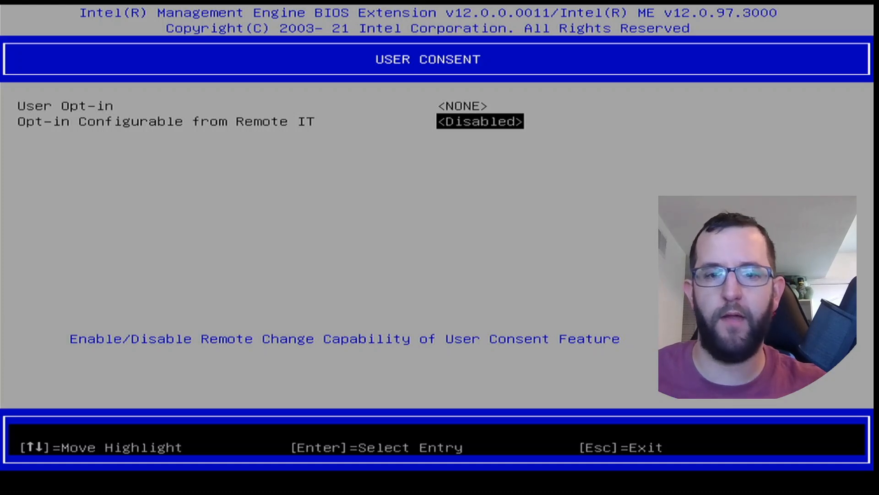
Step: Leave User Consent and check the Intel ME Network Name Settings under Network Setup
key("Escape")
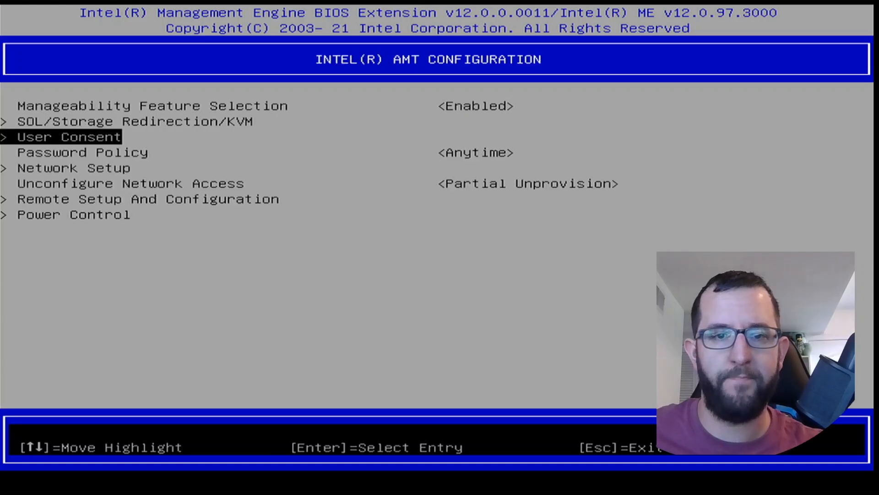
key("Down")
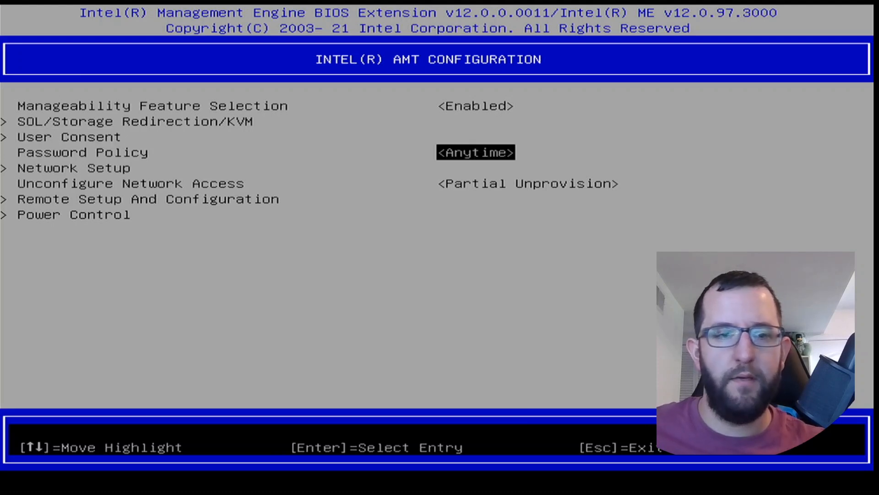
key("Down")
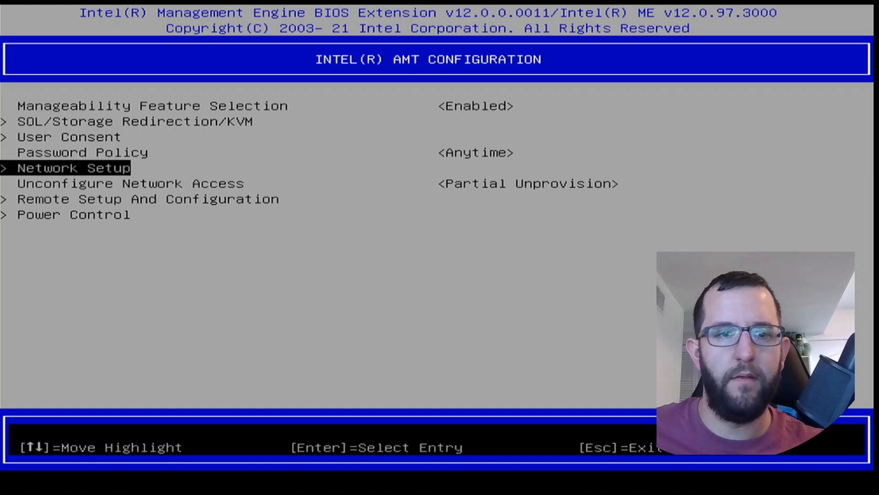
key("Return")
key("Return")
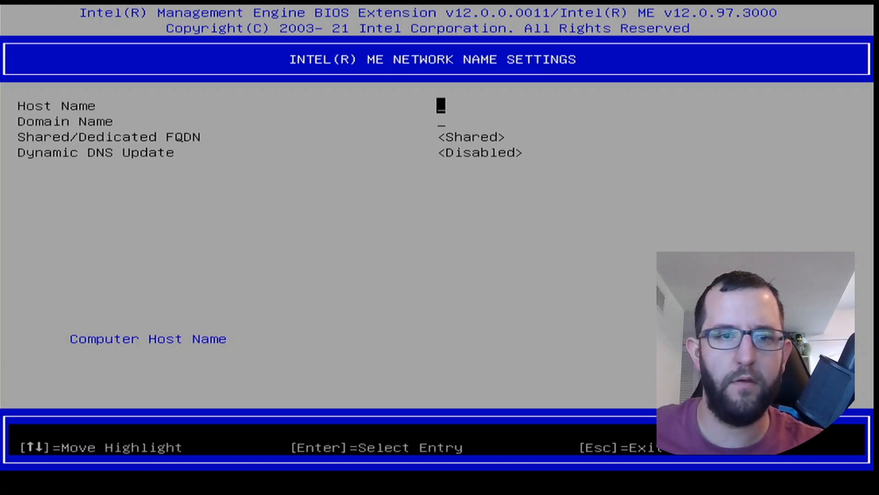
key("Escape")
Step: Check the DHCP Mode of the Wired LAN IPV4 Configuration in TCP/IP Settings, and return to Intel AMT Configuration
key("Down")
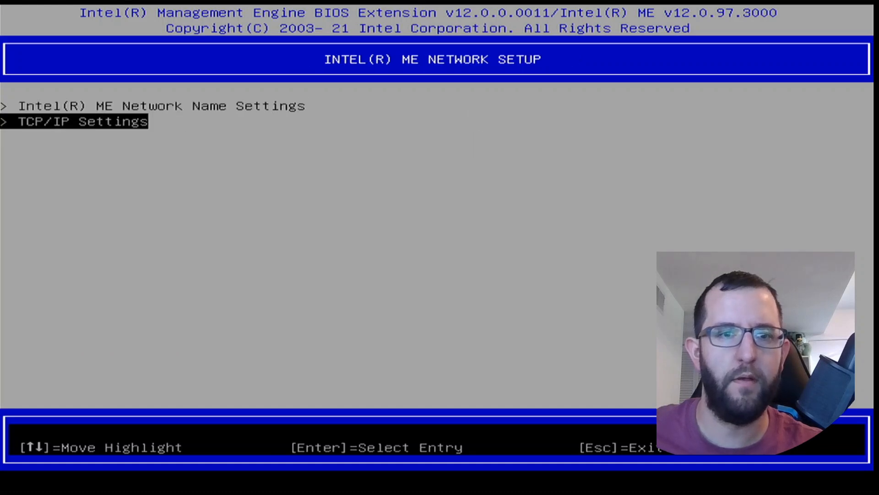
key("Return")
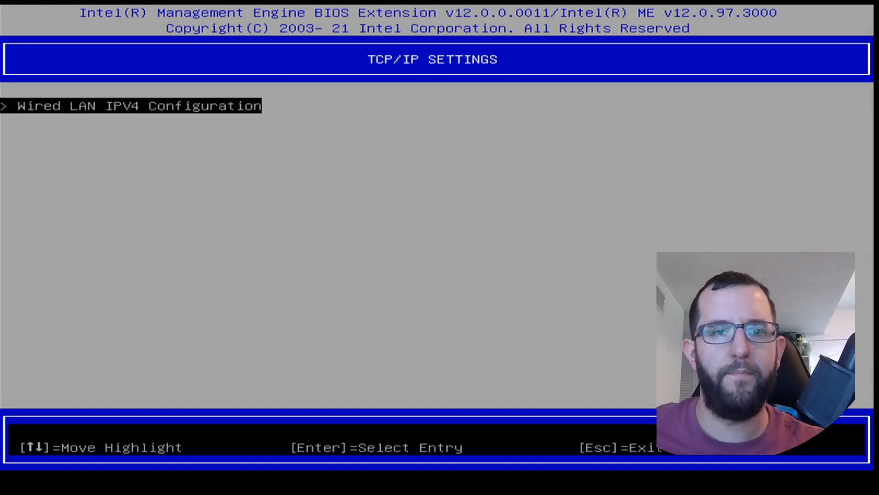
key("Return")
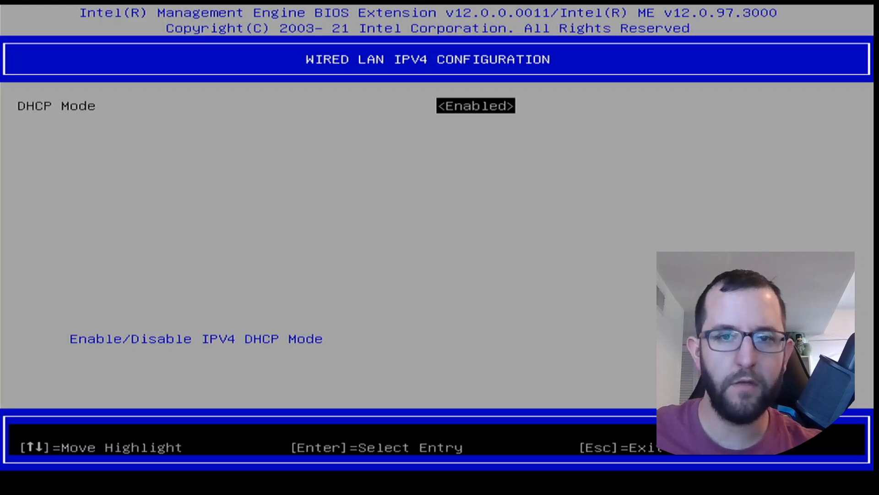
key("Escape")
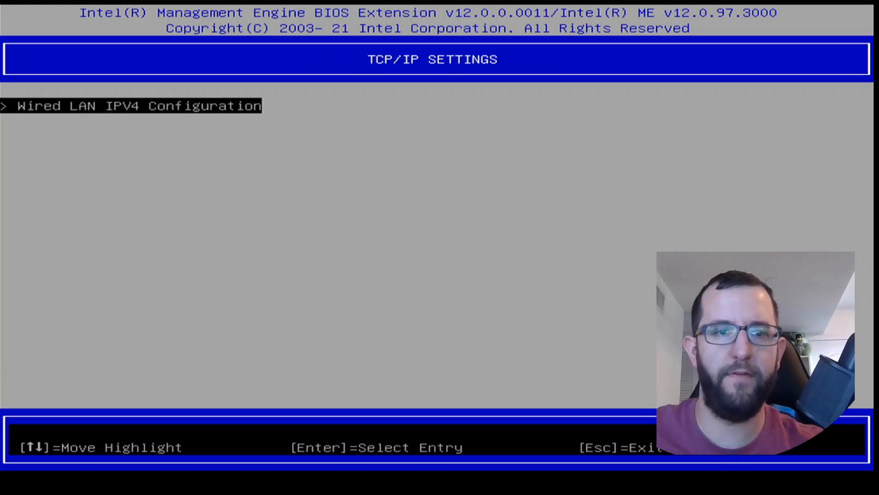
key("Escape")
key("Escape")
Step: Set Unconfigure Network Access to Full Unprovision and accept the reset of the network settings to factory defaults
key("Down")
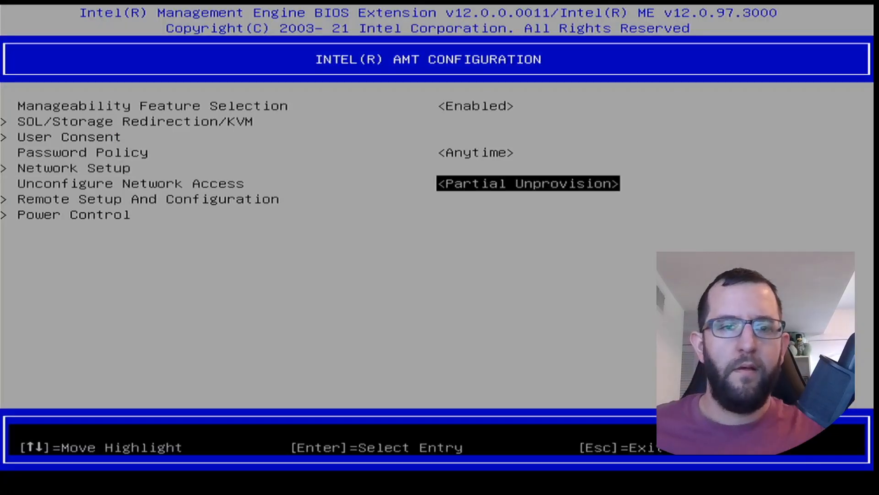
key("Up")
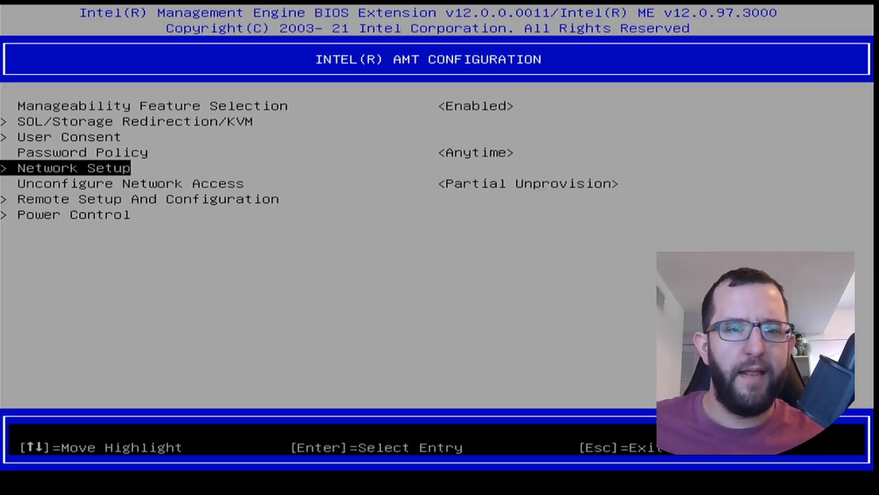
key("Down")
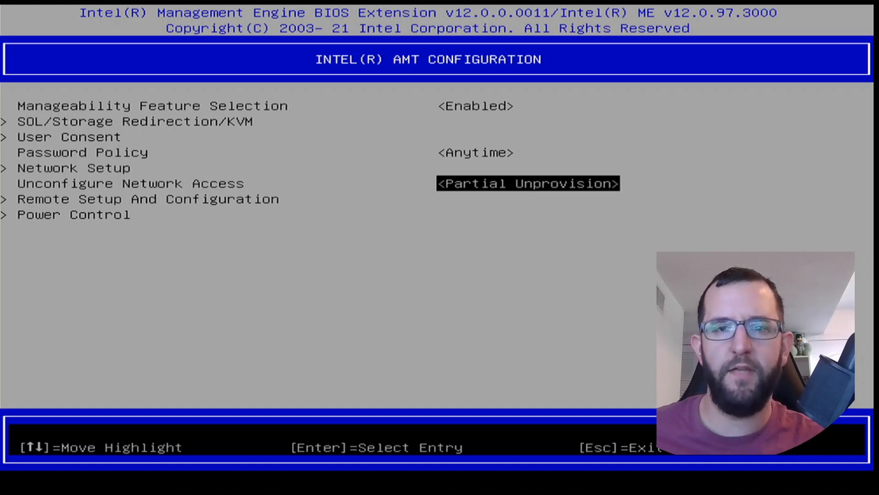
key("Return")
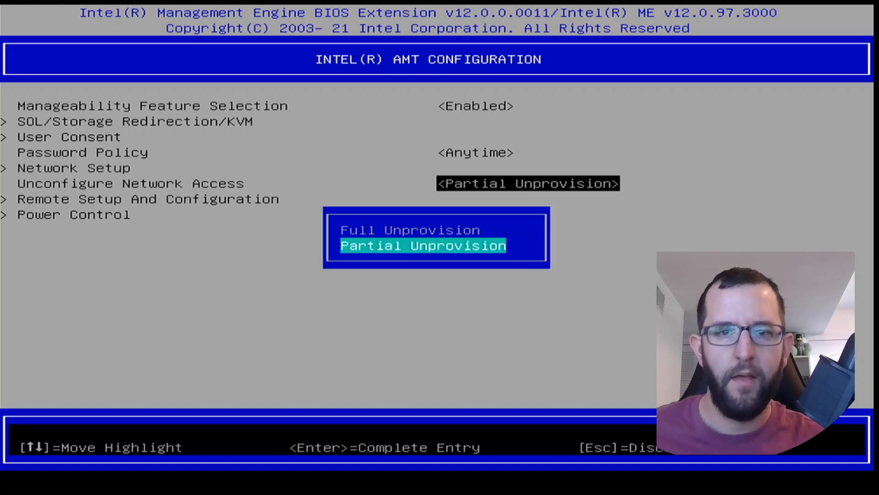
key("Up")
key("Return")
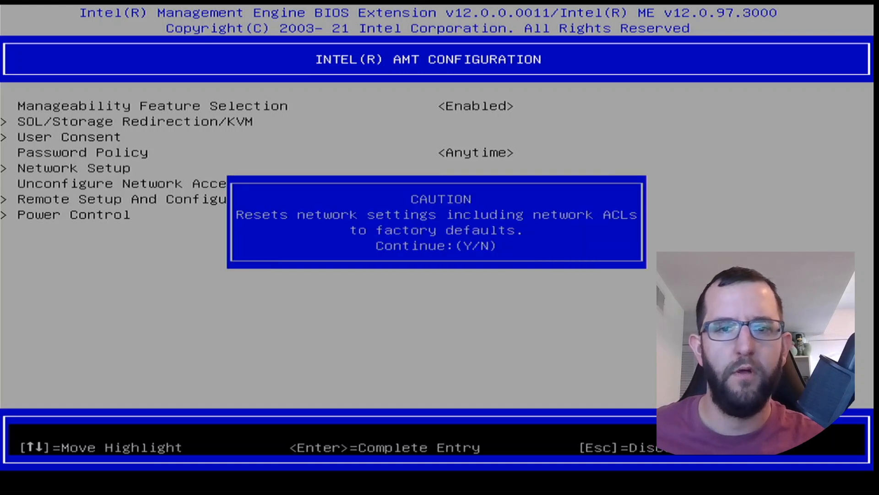
key("y")
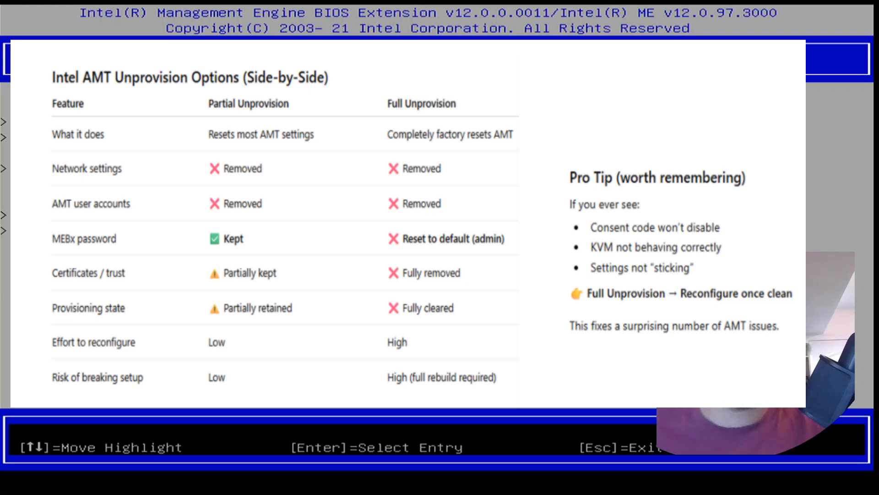
Step: Run Activate Network Access in Intel AMT Configuration and confirm it
key("Down")
key("Down")
key("Down")
key("Down")
key("Down")
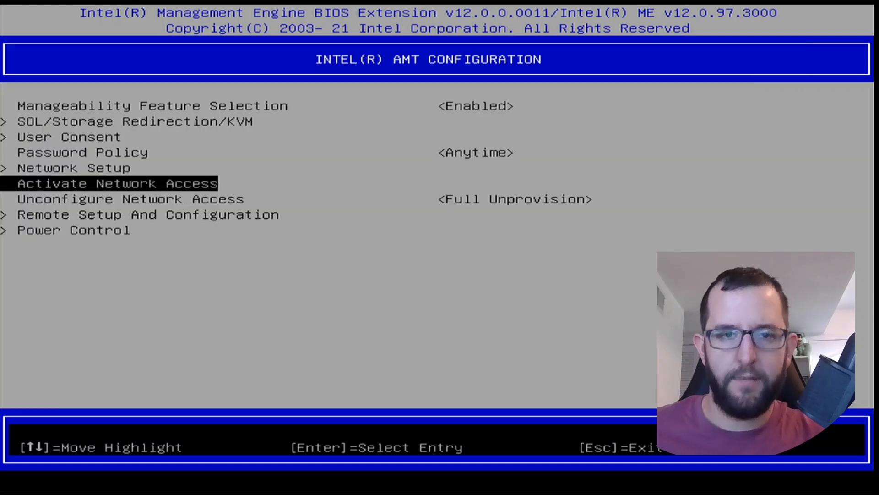
key("Return")
key("y")
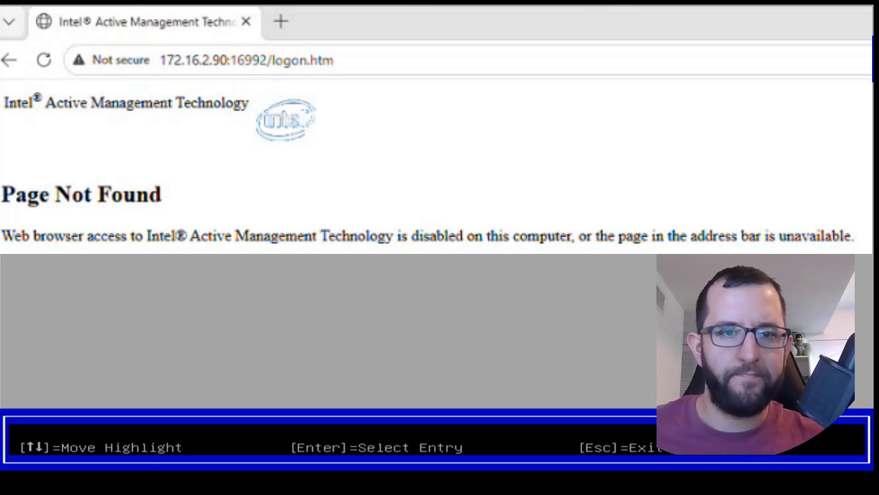
Step: Check the Current Provisioning Mode and the Provisioning Record in Remote Setup And Configuration
key("Down")
key("Down")
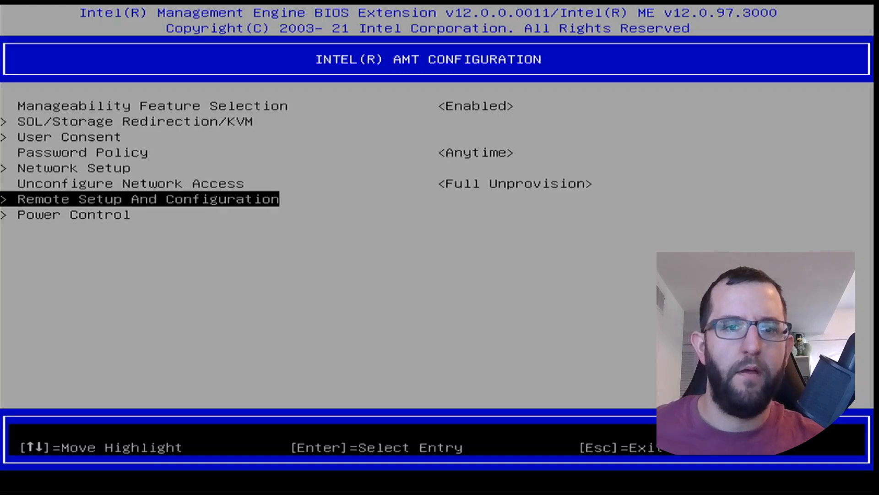
key("Return")
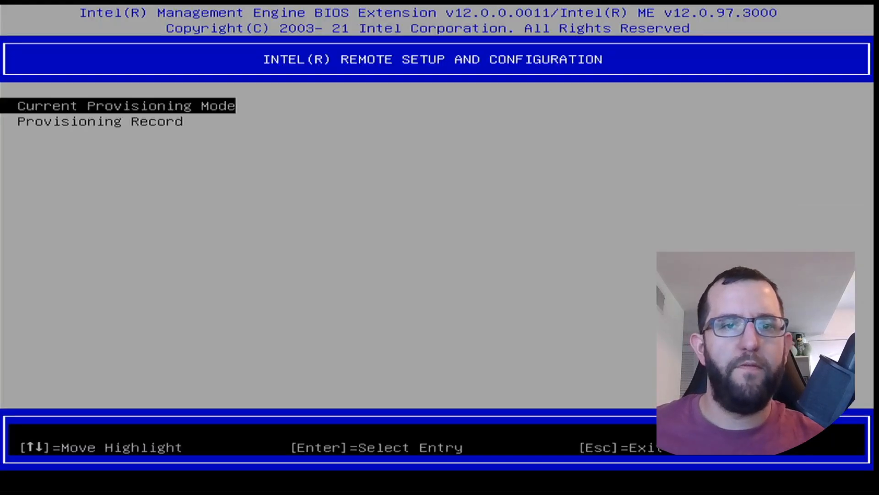
key("Return")
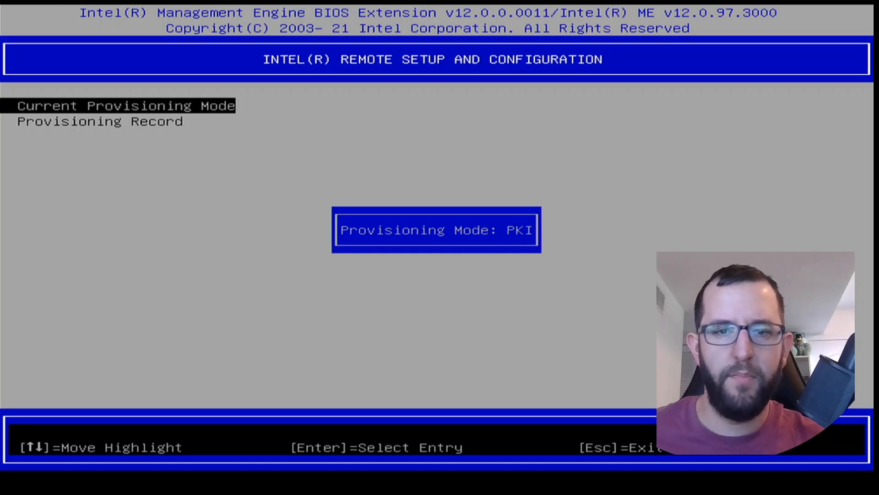
key("Return")
key("Down")
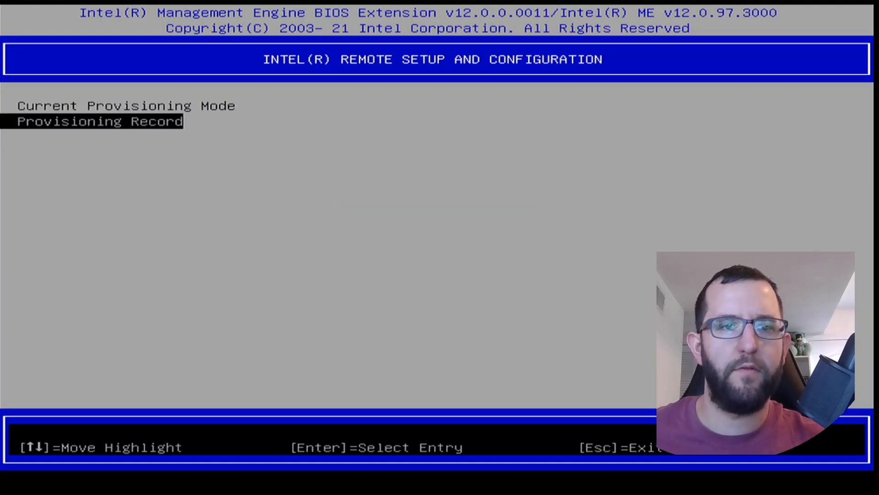
key("Return")
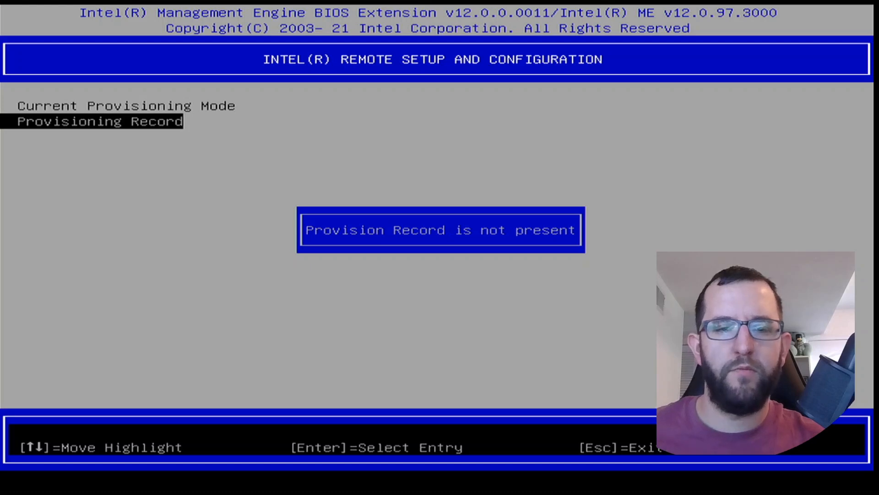
key("Return")
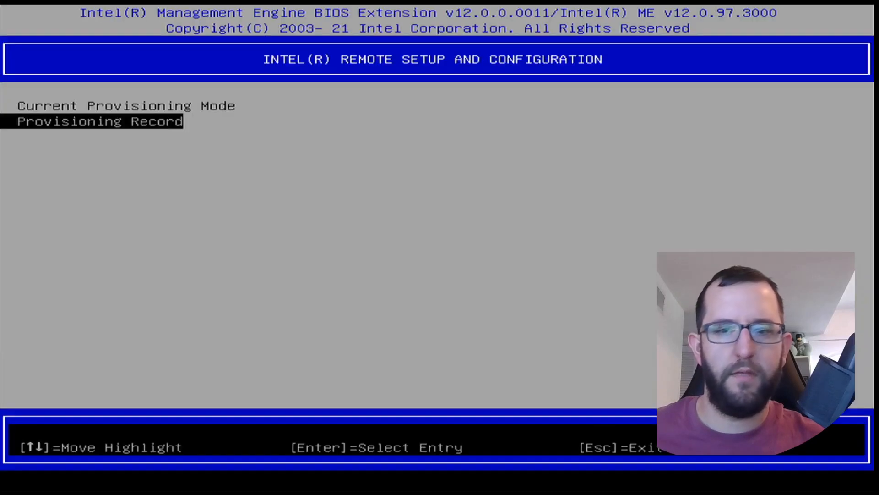
Step: Open Power Control and select "Desktop: ON in S0, ME Wake in S3, S4-5" for Intel AMT ON in Host Sleep States
key("Escape")
key("Down")
key("Return")
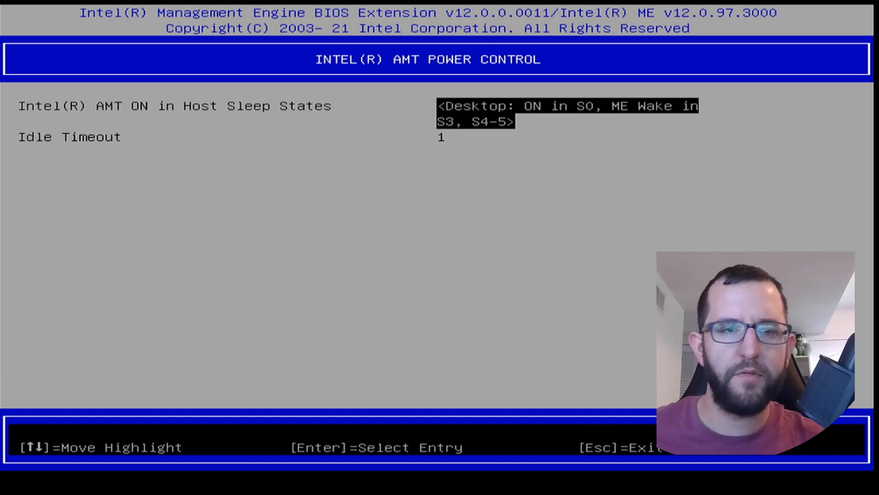
key("Return")
key("Up")
key("Down")
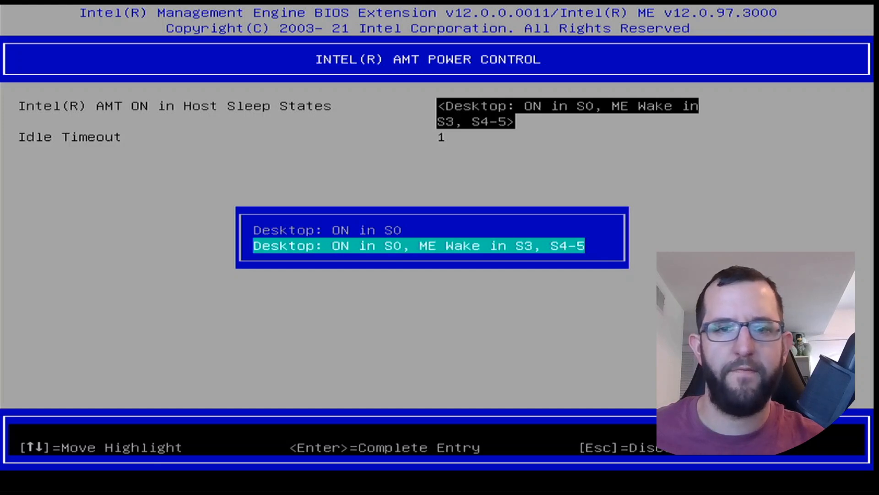
key("Return")
Step: Set the Idle Timeout to 15, recheck the Power Control settings, and return to Intel AMT Configuration
key("Down")
key("Return")
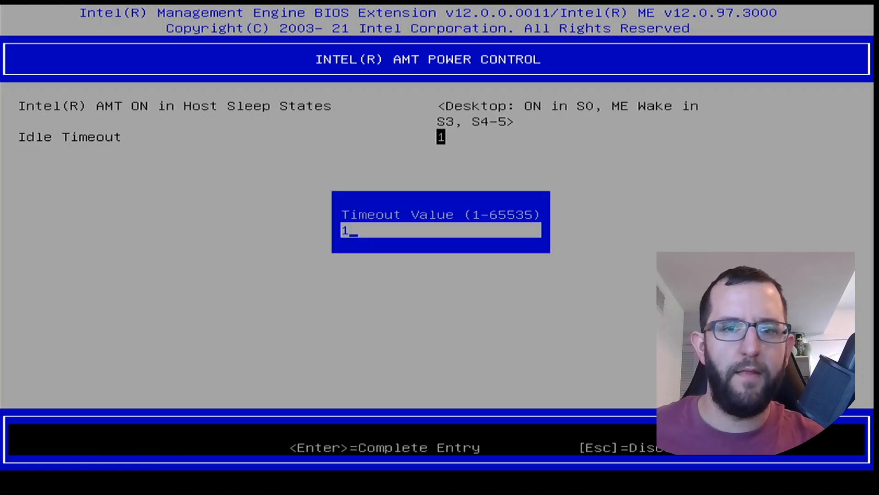
type("5")
key("Return")
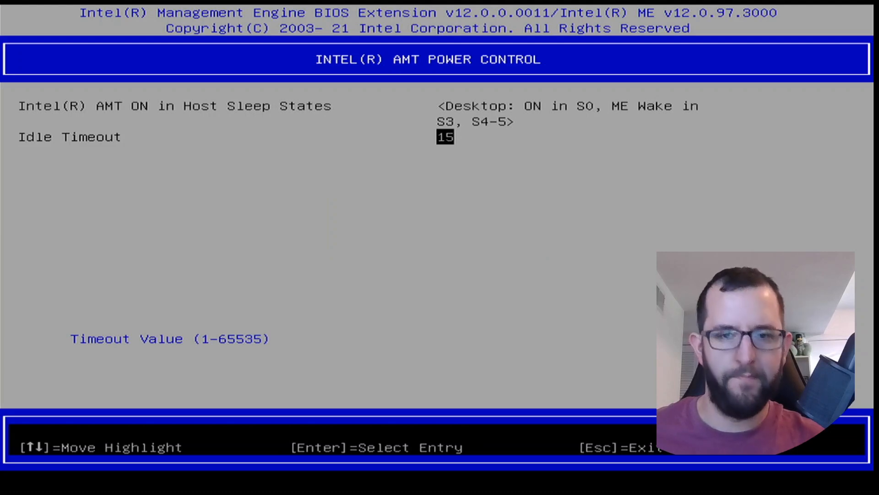
key("Escape")
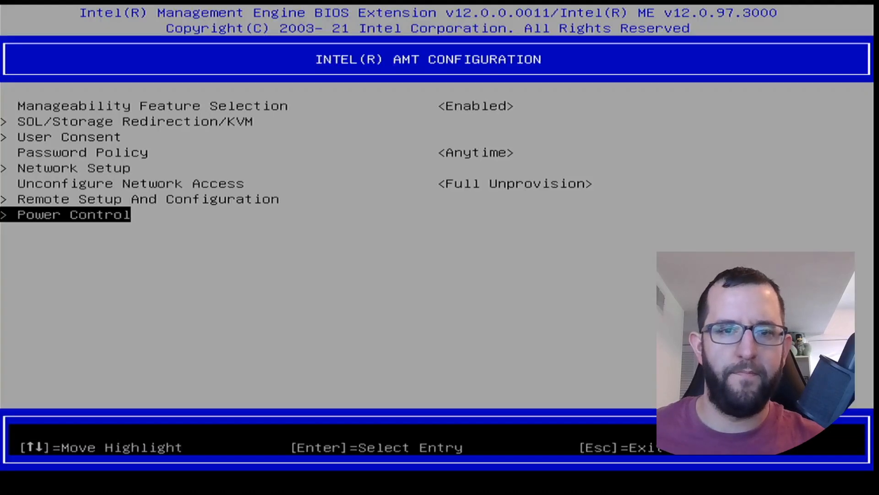
key("Return")
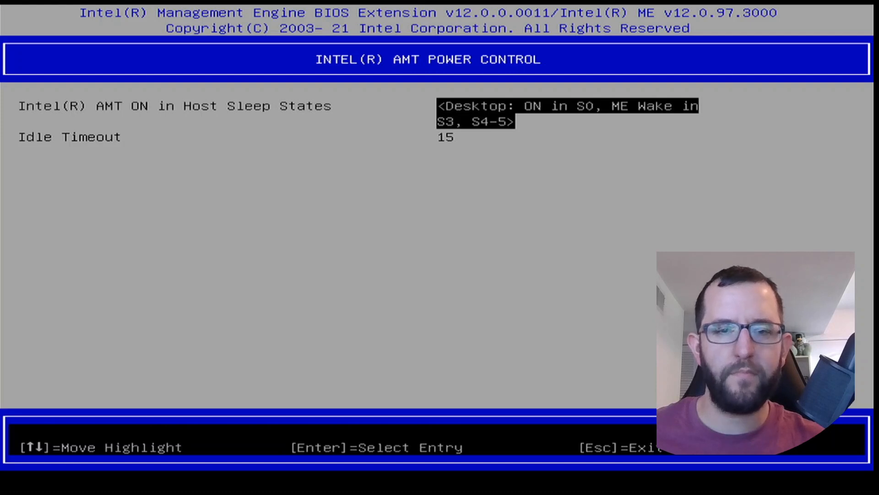
key("Escape")
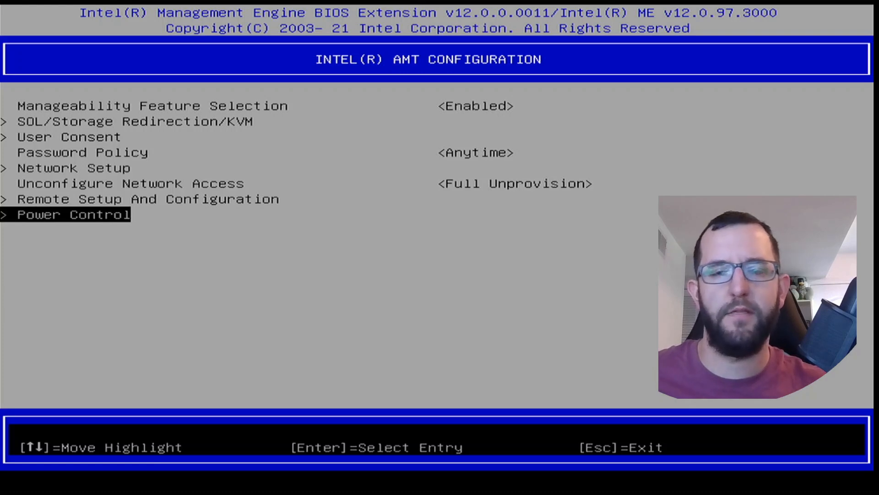
Step: Return to the MEBx main menu, exit MEBx and confirm the exit
key("Escape")
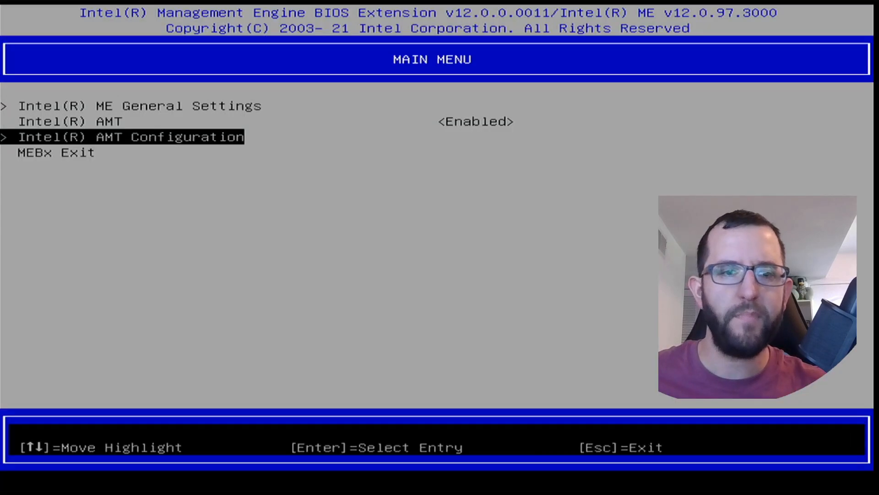
key("Escape")
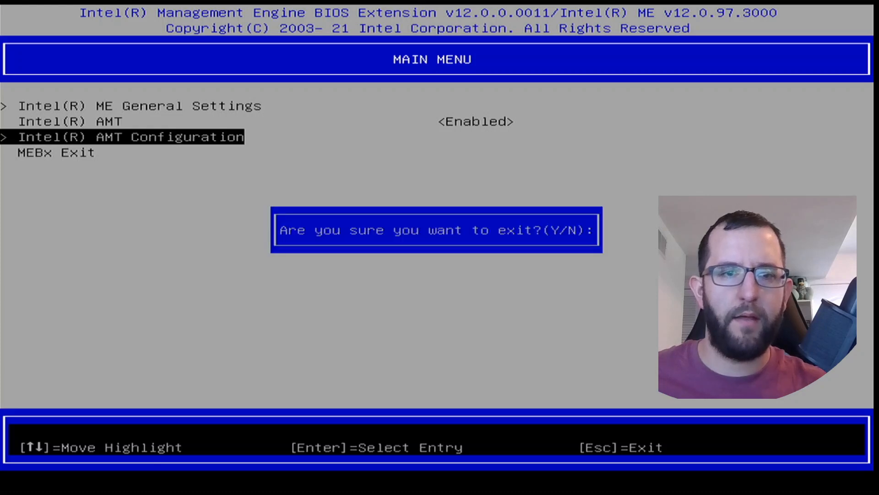
key("y")
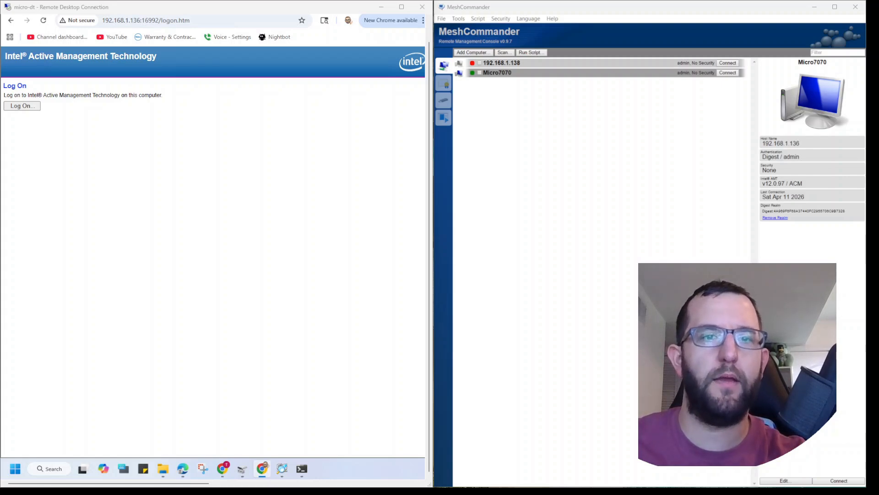
Step: In Chrome on the remote desktop, log on to Intel AMT at 192.168.1.136:16992 and try to open the System hardware information
left_click(22, 105)
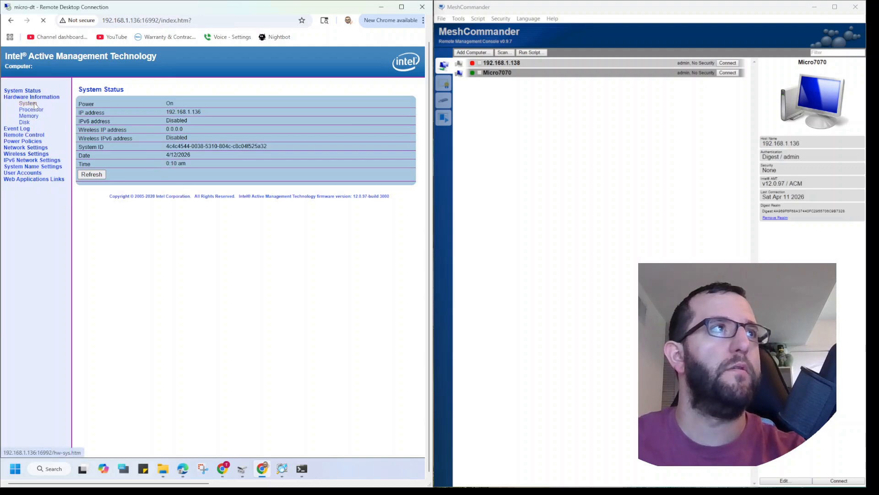
left_click(31, 103)
left_click(19, 100)
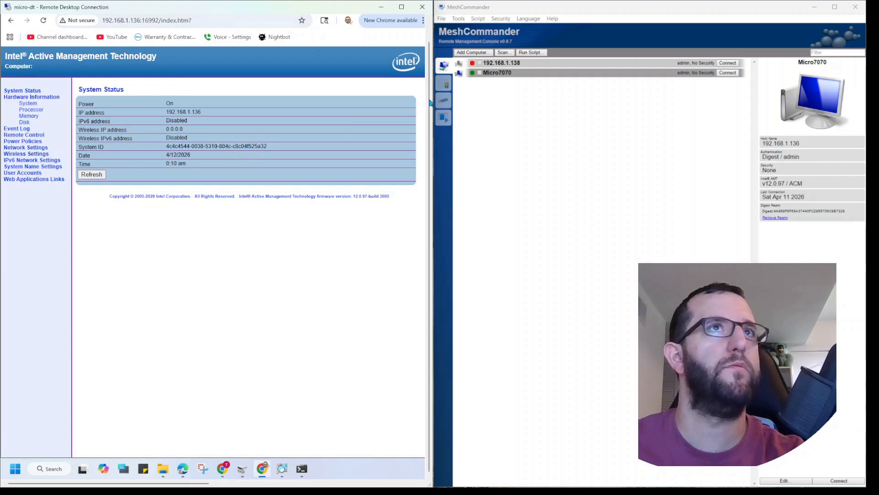
Step: Reload 192.168.1.136:16992 in a new Chrome tab and try to log on to Intel AMT again
left_click_drag(429, 101, 424, 59)
left_click(119, 23)
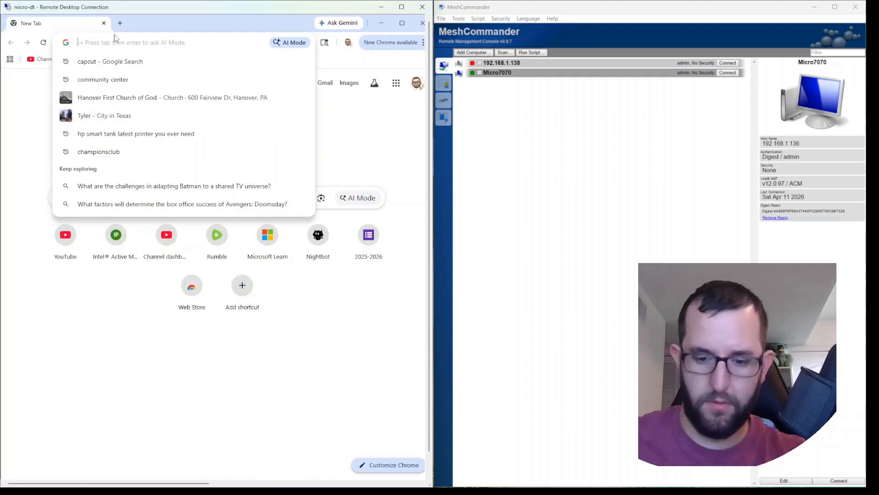
type("192.168.1.136:16992")
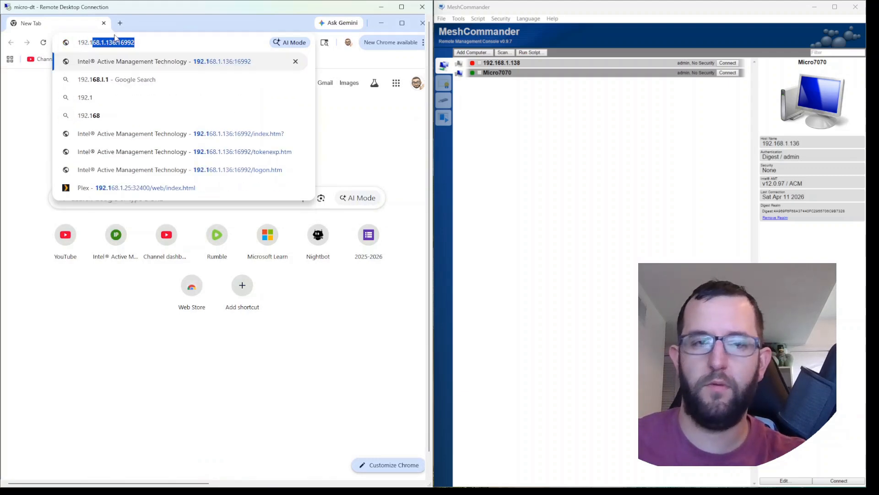
key("Return")
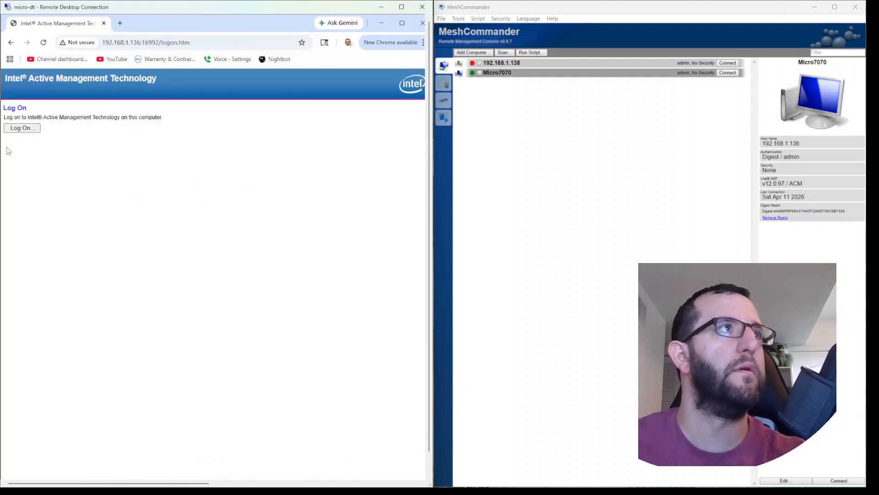
left_click(23, 130)
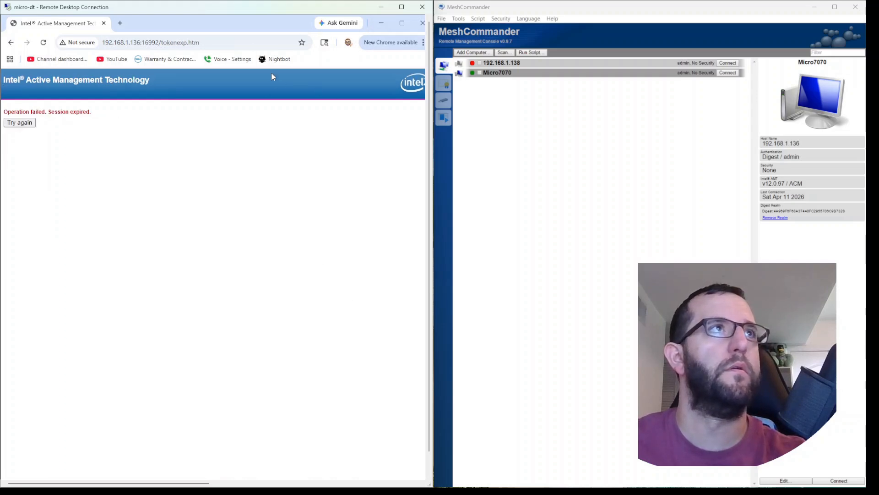
Step: Open an Incognito window in Chrome, close the regular browser window and maximize the Incognito one
left_click_drag(240, 23, 164, 61)
left_click(371, 79)
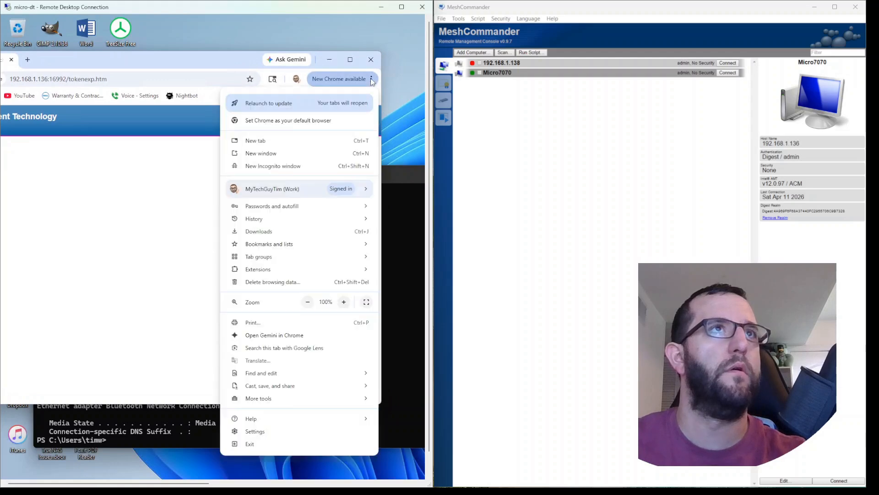
left_click(286, 166)
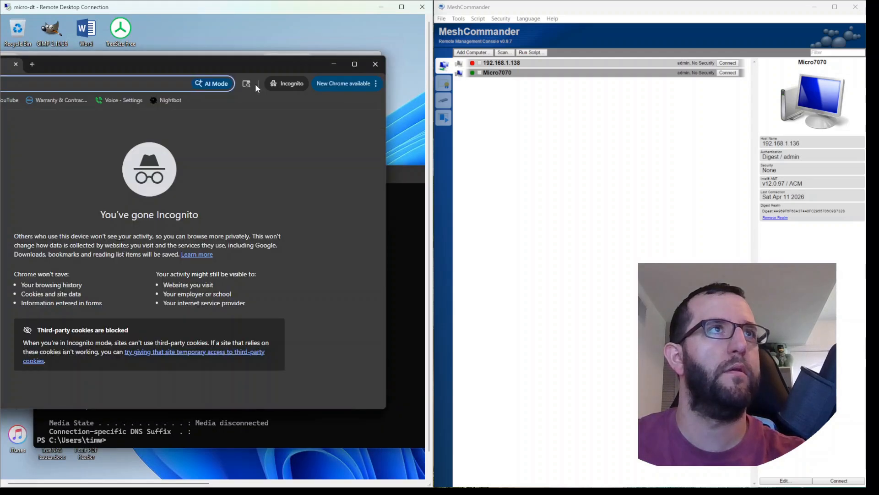
left_click_drag(283, 67, 290, 92)
left_click(371, 61)
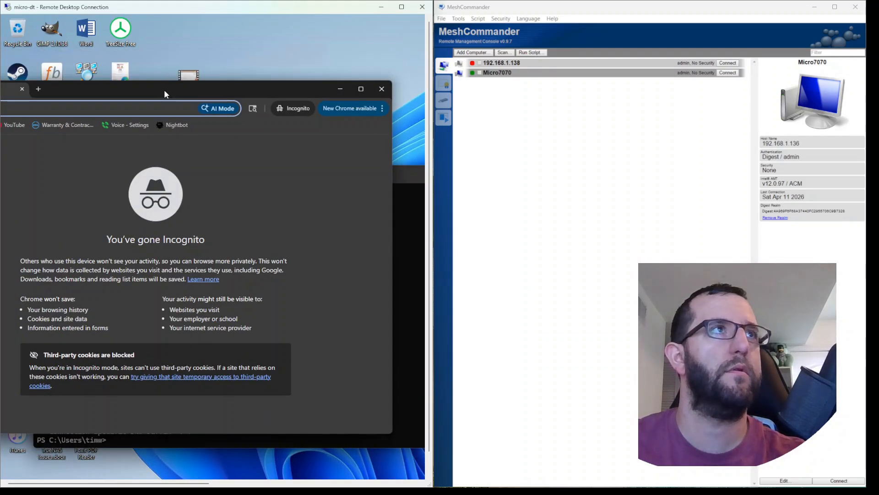
double_click(164, 90)
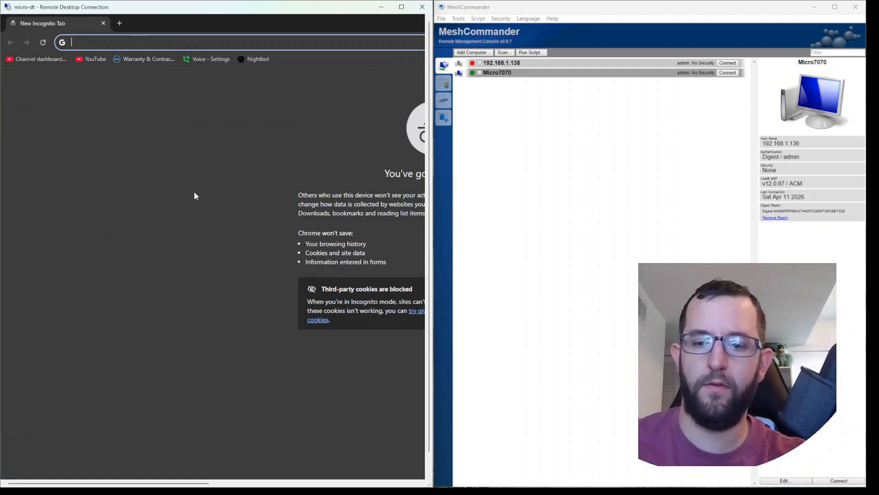
Step: Go to 192.168.1.136:16992 and log on to Intel AMT with username admin and the account password
type("192")
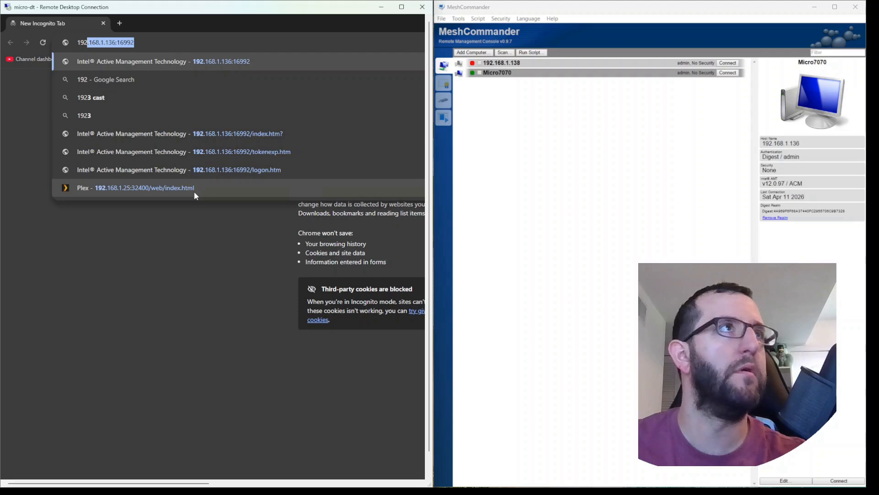
key("Return")
left_click(19, 132)
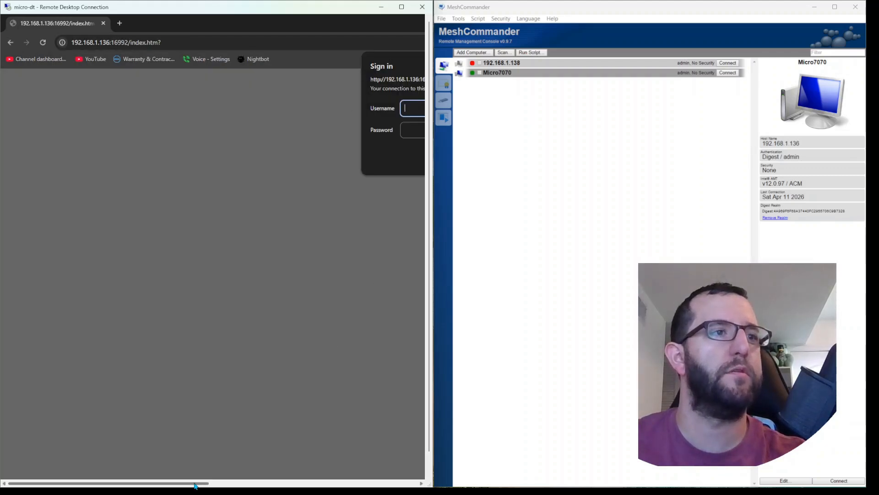
left_click_drag(195, 484, 278, 484)
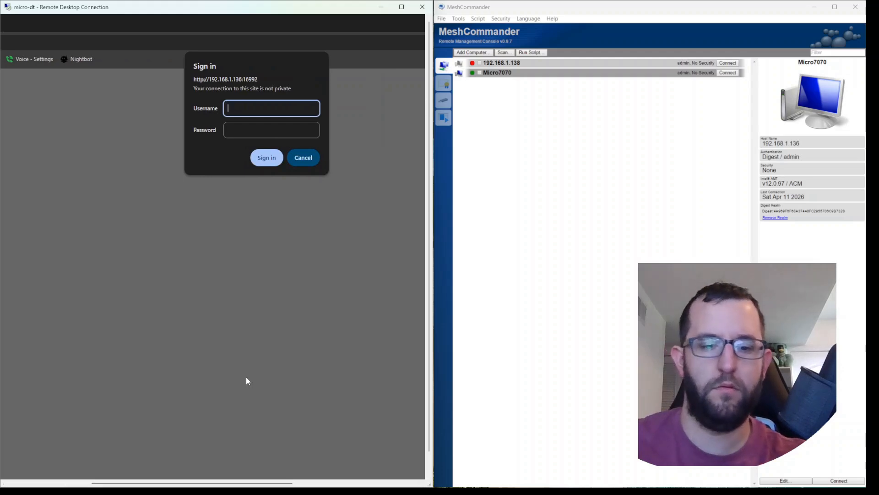
type("admin")
key("Tab")
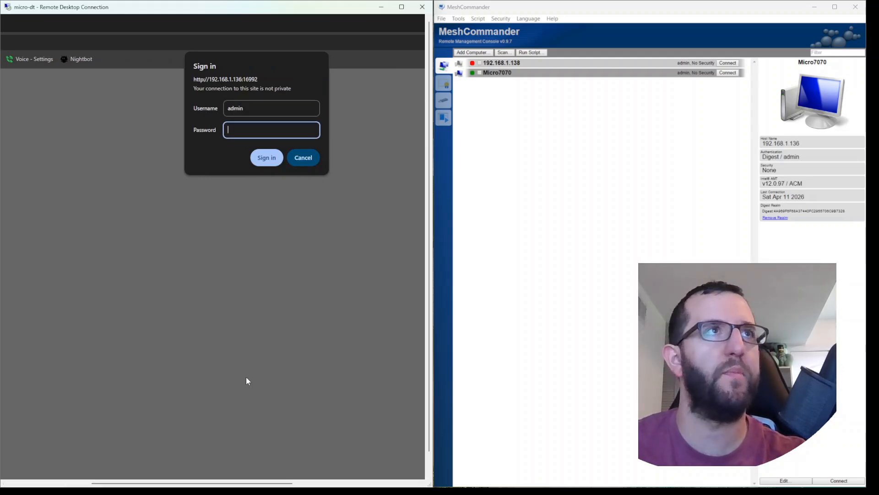
type("••••••")
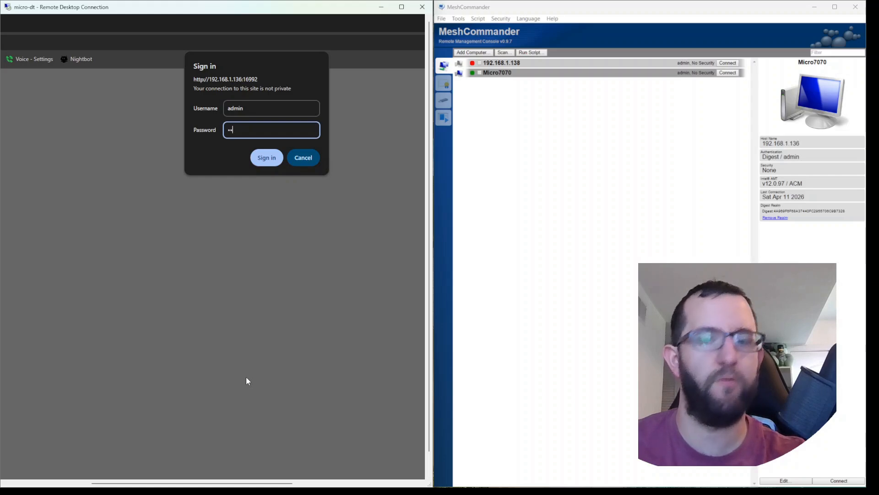
type("••••")
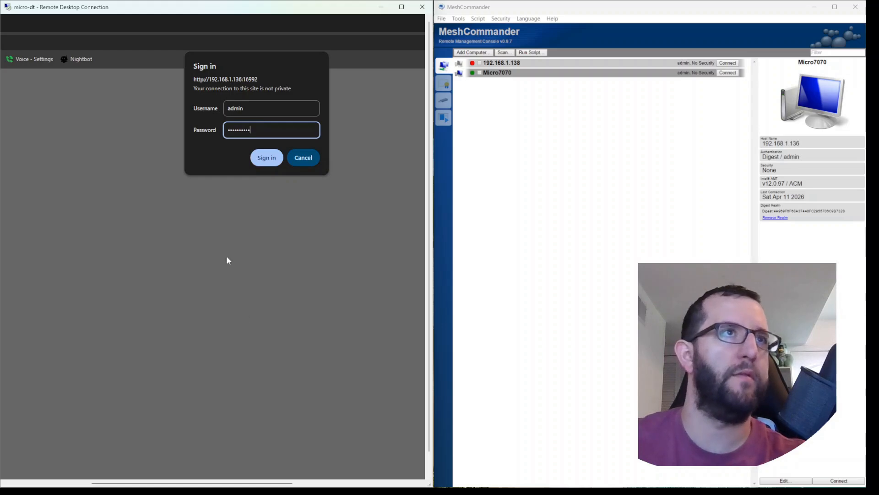
left_click(265, 160)
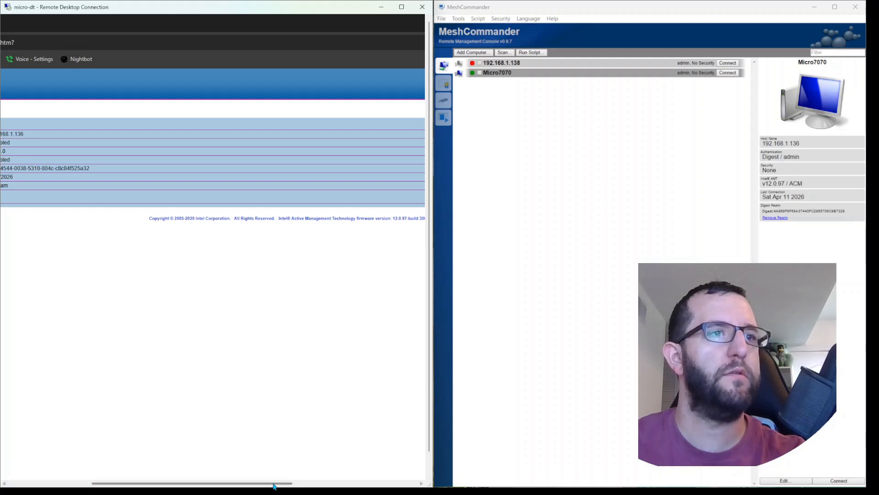
Step: Review the Intel AMT pages for System Information, Remote Control, Network Settings, Power Policies and Event Log
left_click_drag(275, 485, 191, 486)
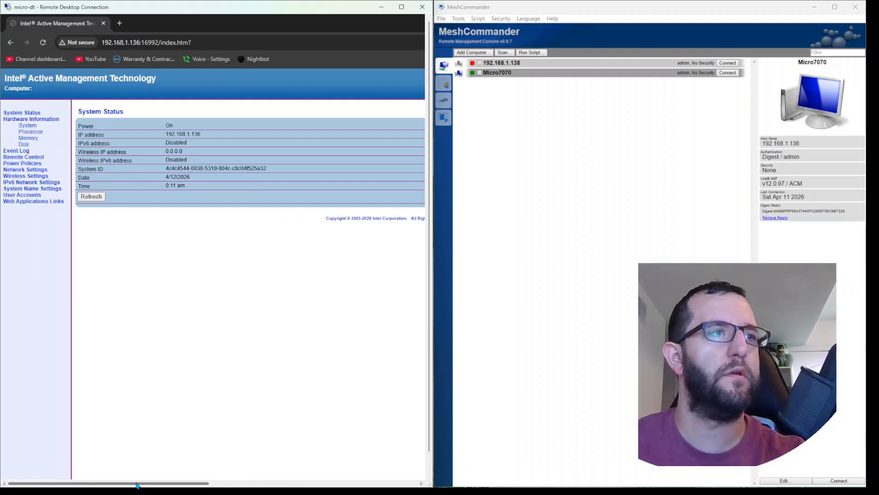
left_click(21, 127)
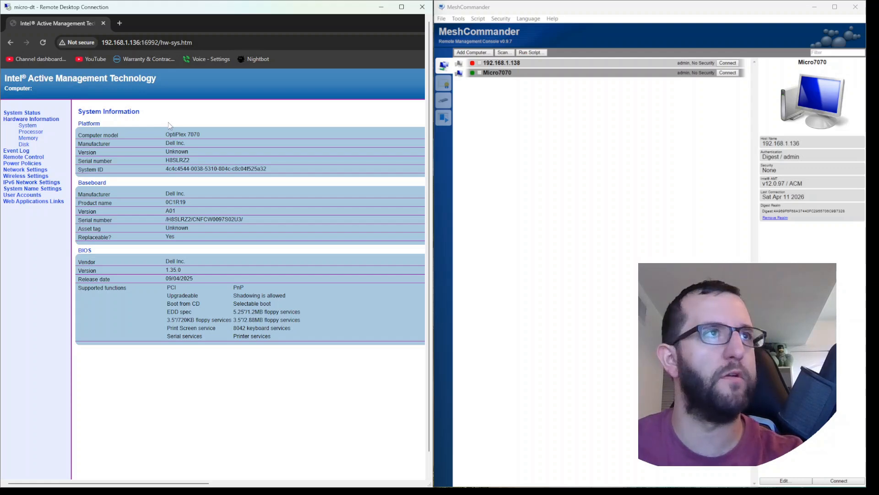
left_click(26, 157)
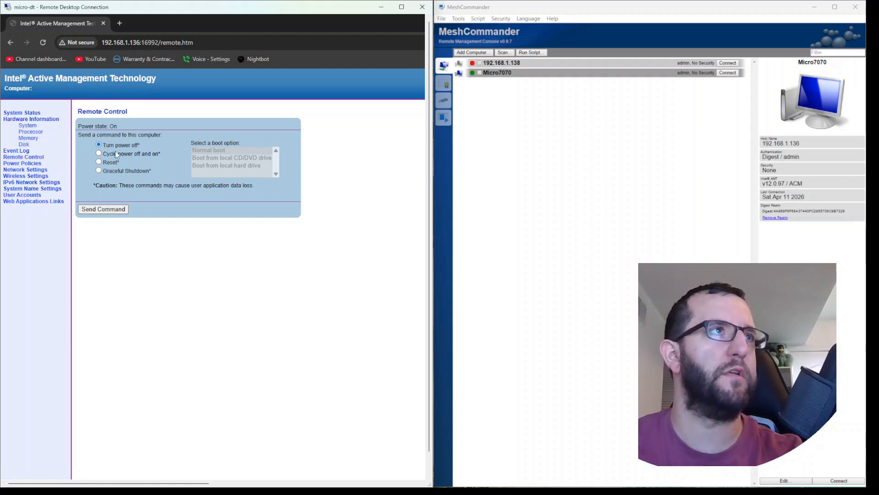
left_click(27, 170)
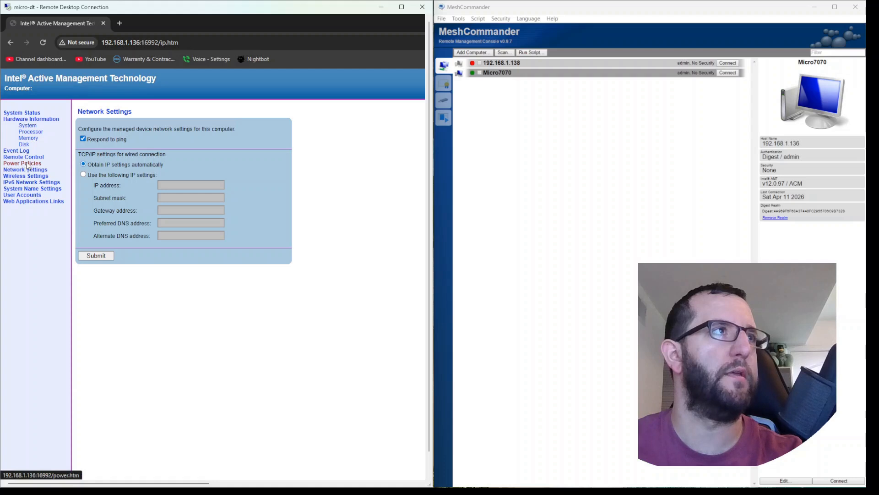
left_click(27, 164)
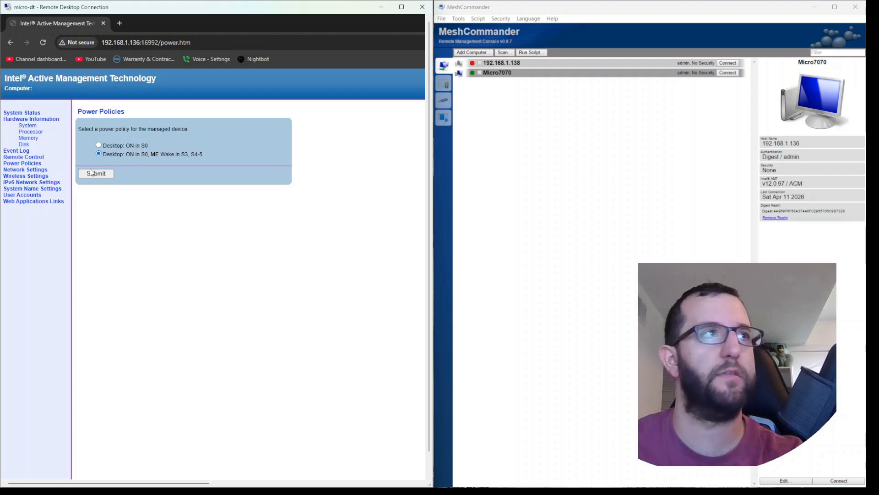
left_click(17, 151)
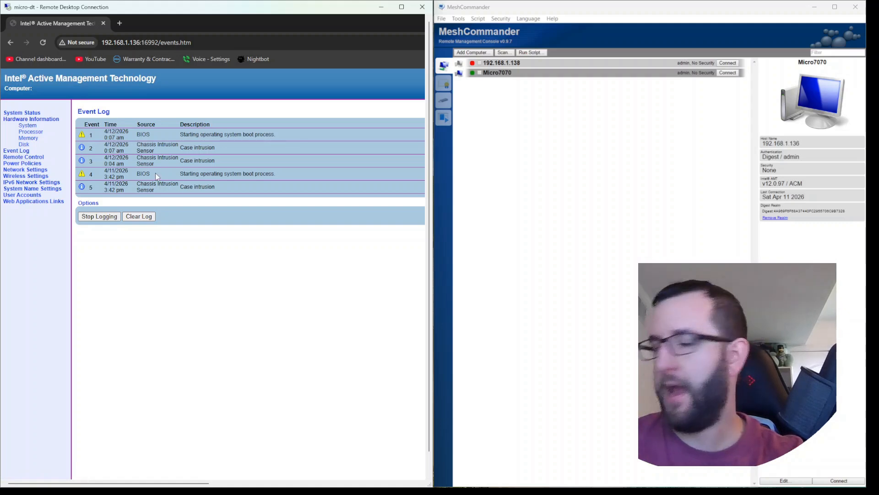
Step: Look through the User Accounts, IPv6 Network Settings, Wireless Settings and Network Settings pages
left_click(27, 195)
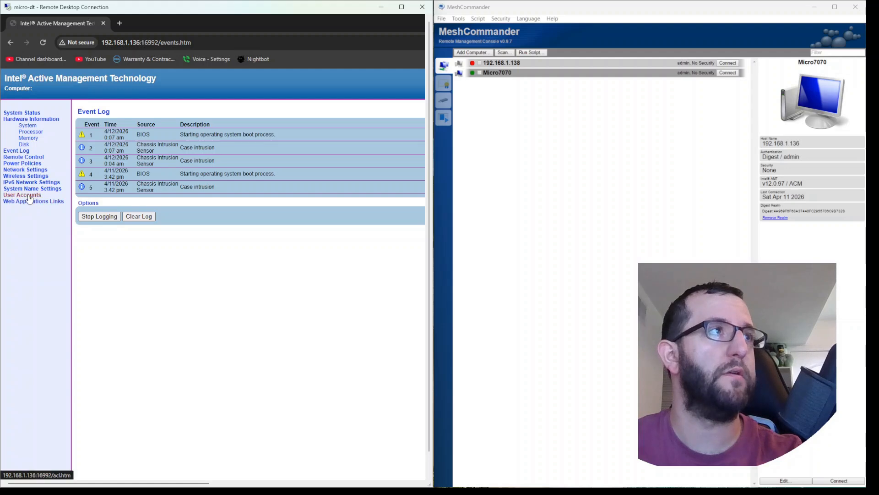
left_click(27, 182)
left_click(26, 176)
left_click(25, 170)
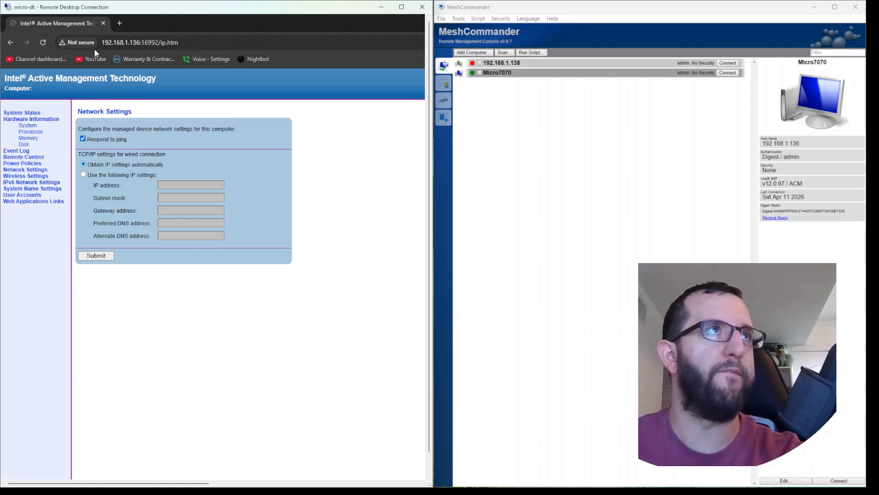
Step: Examine the computer's hardware information for disk, memory, processor and system
left_click(22, 146)
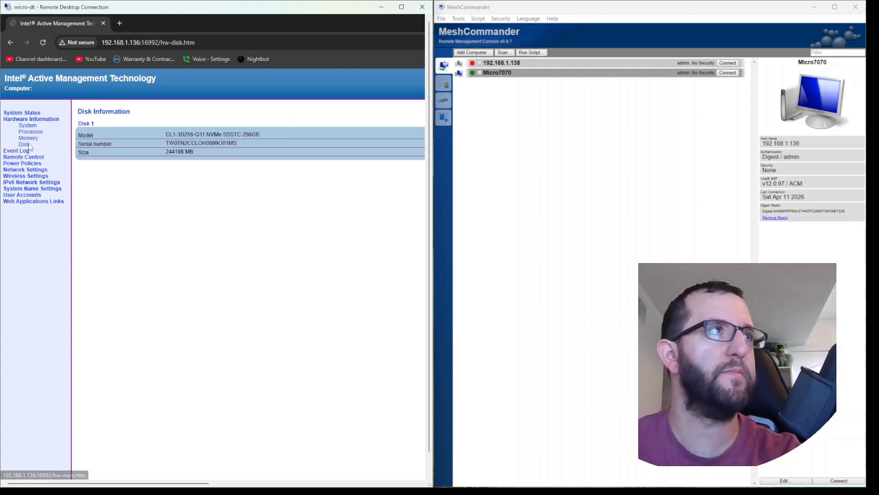
left_click(27, 138)
left_click(31, 133)
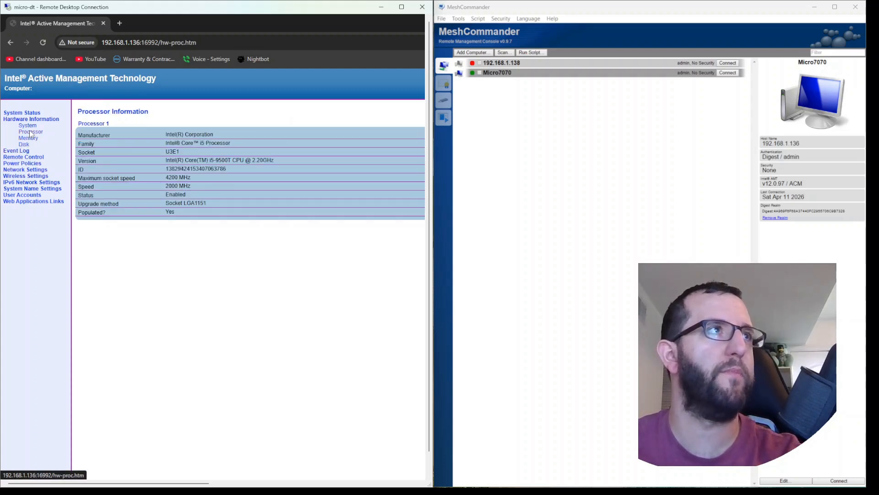
left_click(28, 128)
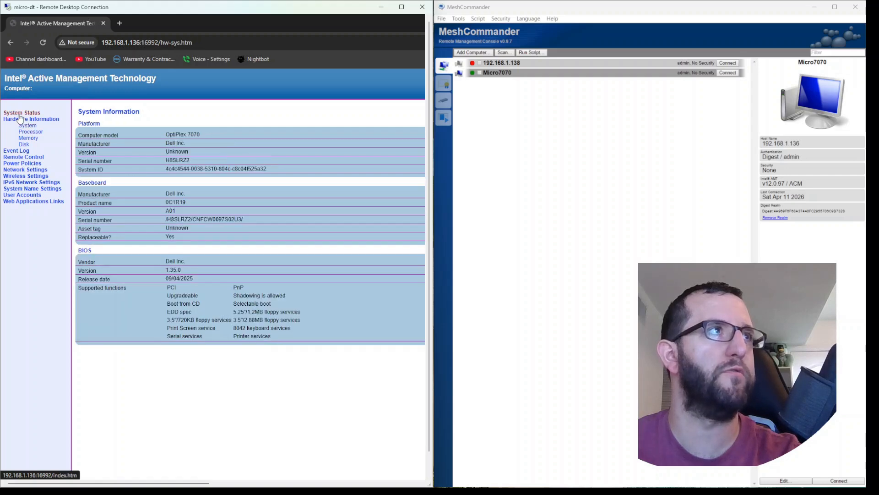
Step: Recheck System Status, Event Log and Remote Control, and return to System Status
left_click(21, 114)
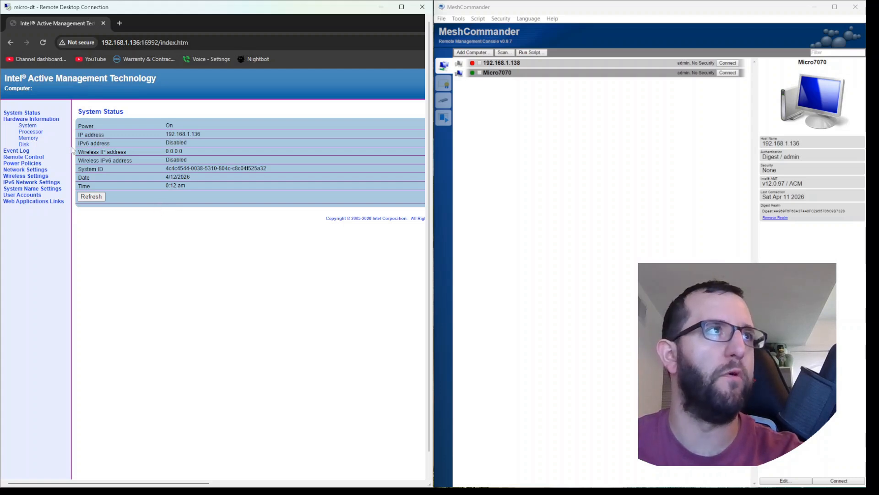
left_click(16, 151)
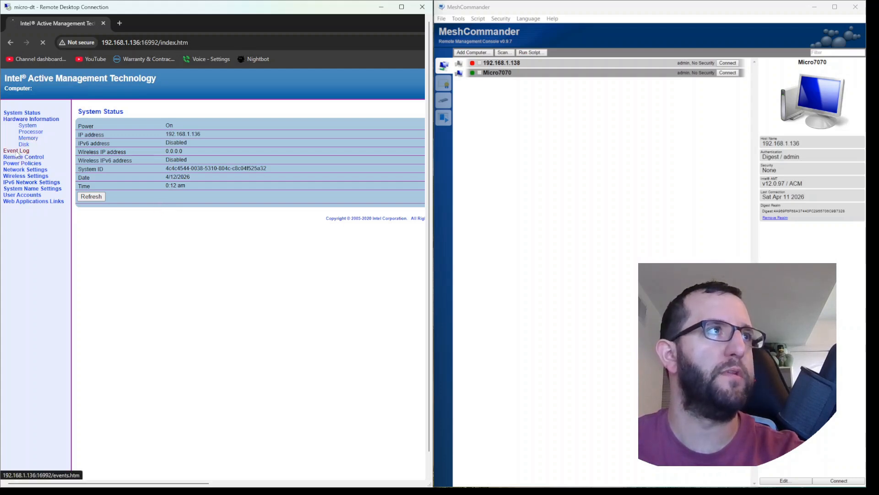
left_click(21, 158)
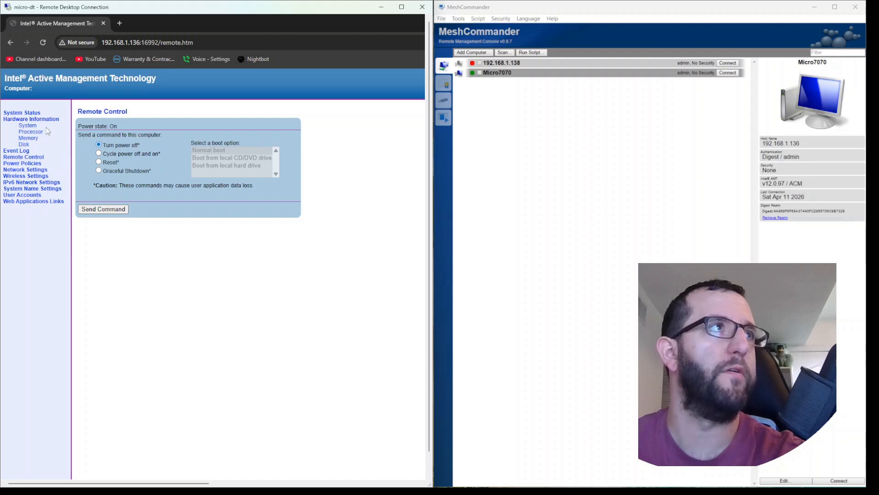
left_click(25, 112)
Step: Switch to a maximized MeshCommander, inspect the fields for adding a computer, and cancel without adding one
left_click(835, 7)
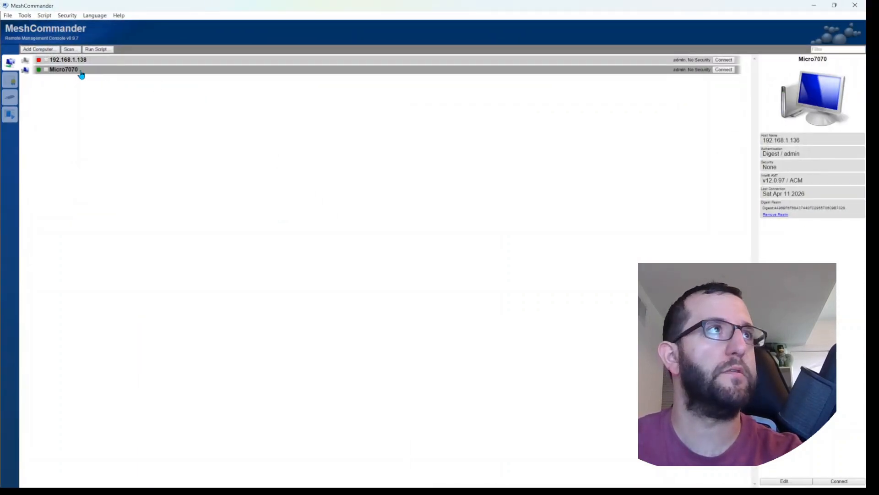
left_click(29, 51)
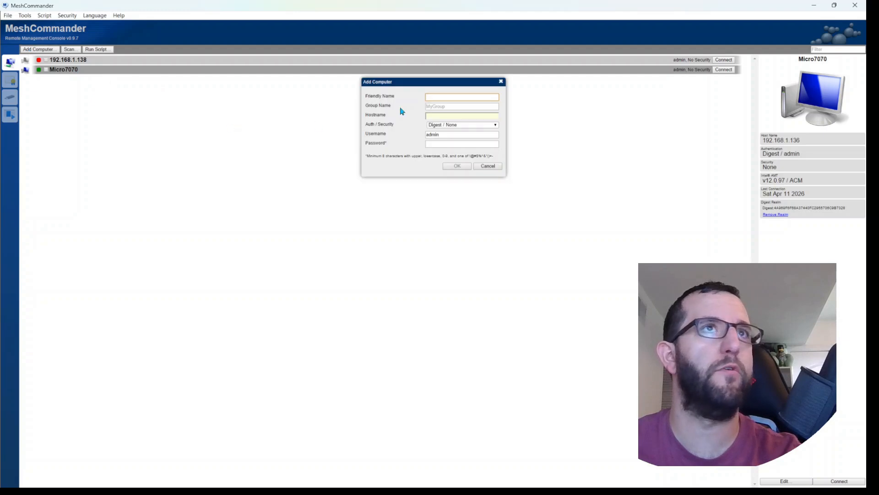
left_click(447, 116)
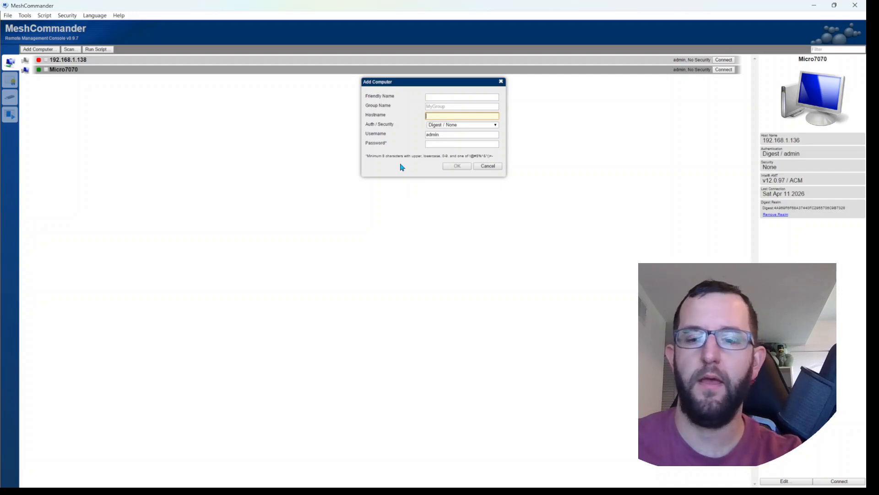
left_click(478, 167)
Step: Inspect the device settings of 192.168.1.138, cancel, and open the device settings of Micro7070
right_click(91, 61)
left_click(122, 119)
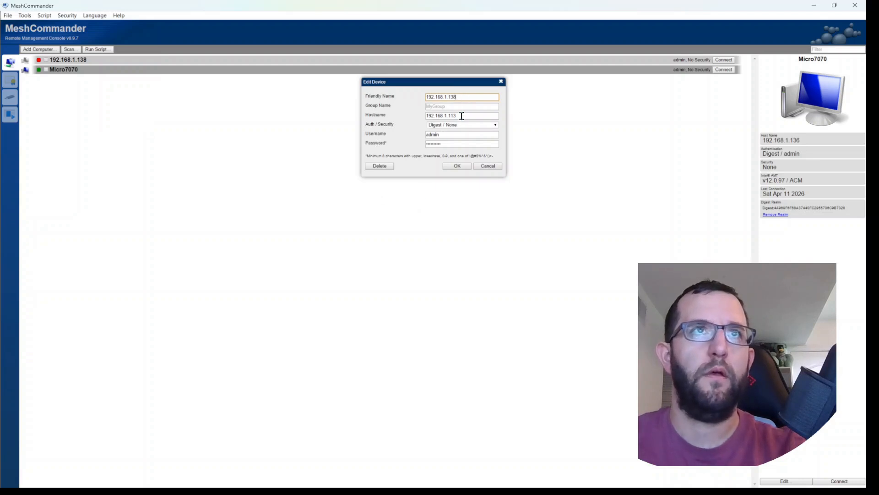
left_click(487, 165)
right_click(72, 69)
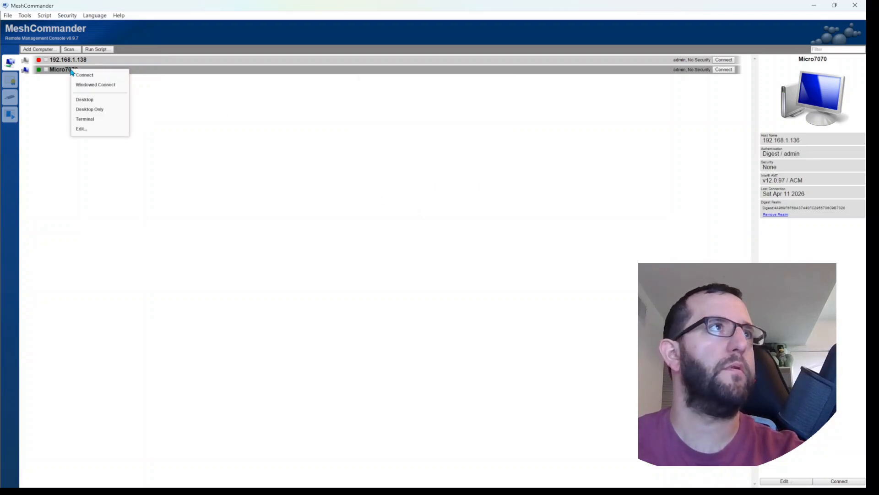
left_click(89, 129)
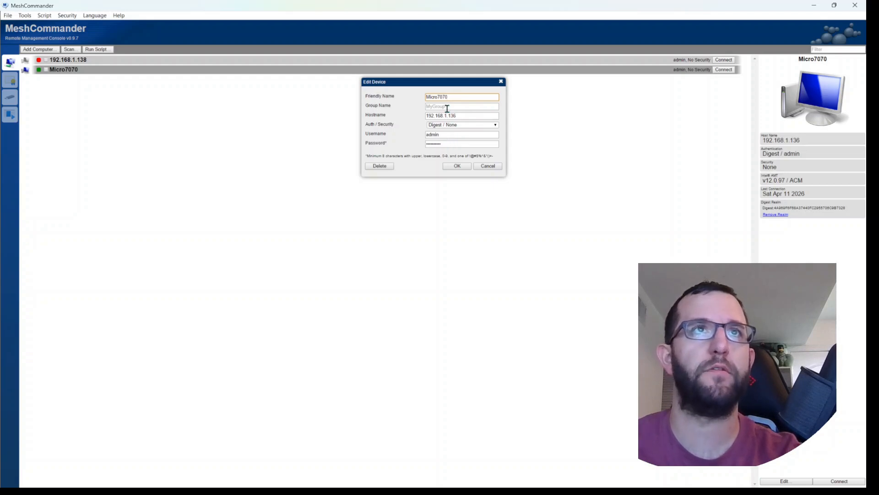
Step: Accept the device settings of Micro7070 and connect to that computer
left_click(451, 167)
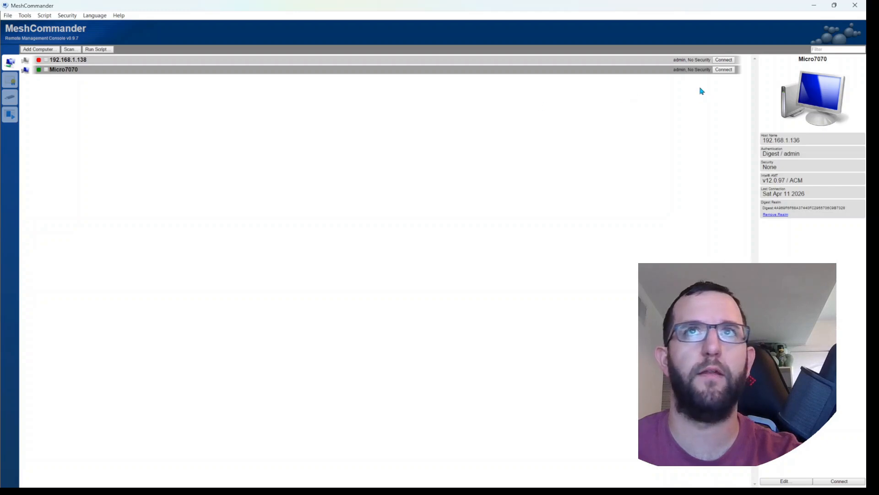
left_click(724, 69)
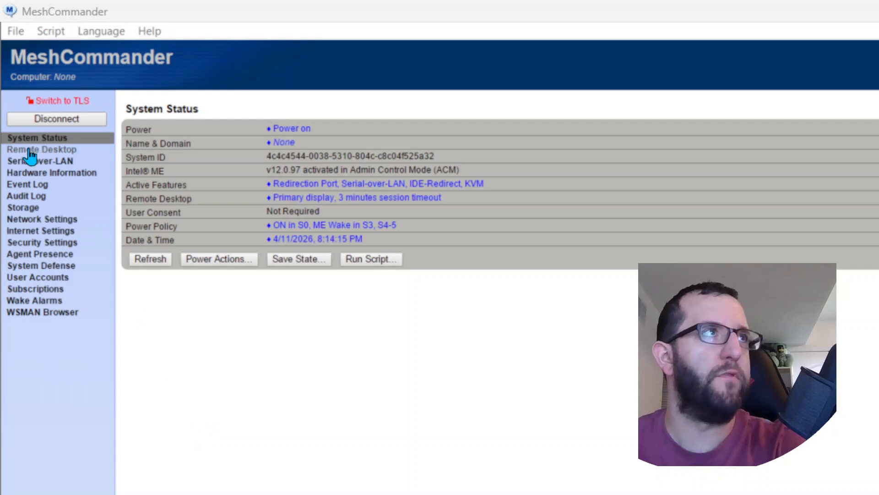
Step: Examine the Serial-over-LAN, Hardware Information, Event Log, User Accounts and Wake Alarms pages of the connected computer
left_click(41, 163)
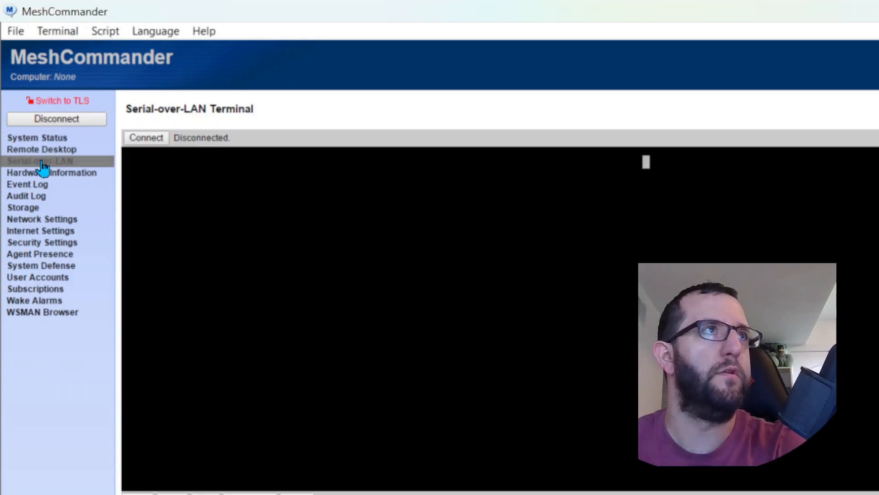
left_click(45, 172)
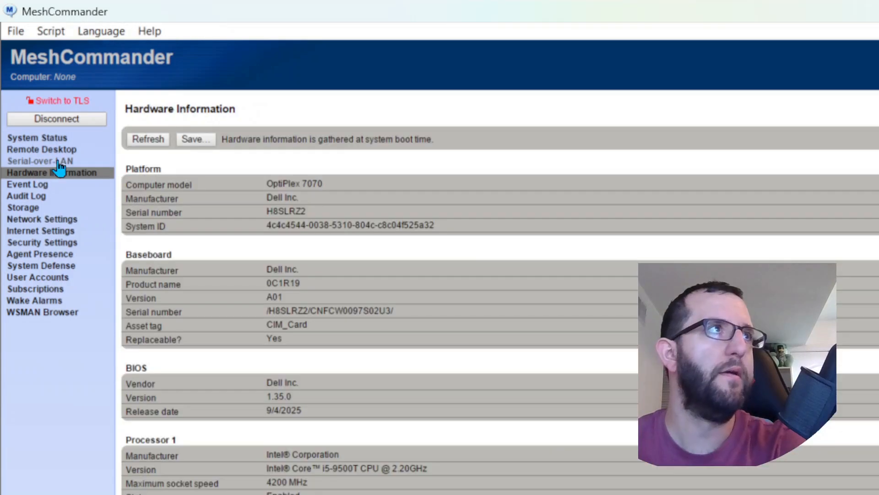
left_click(38, 187)
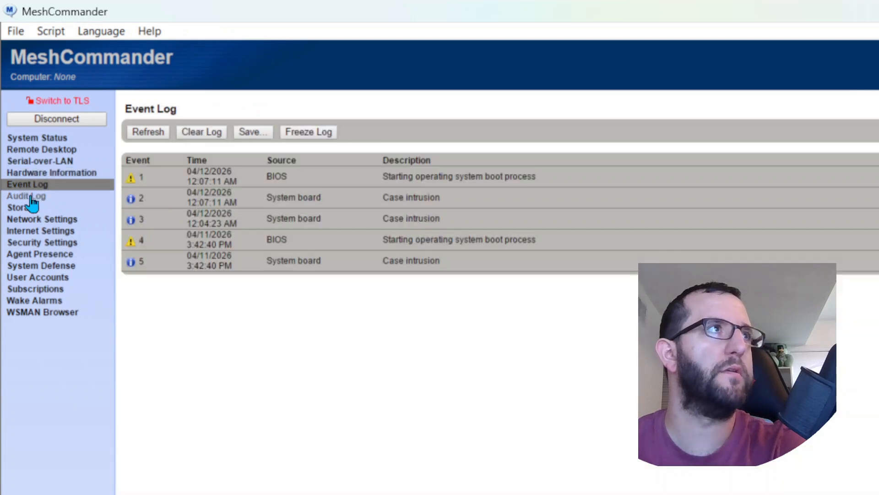
left_click(39, 278)
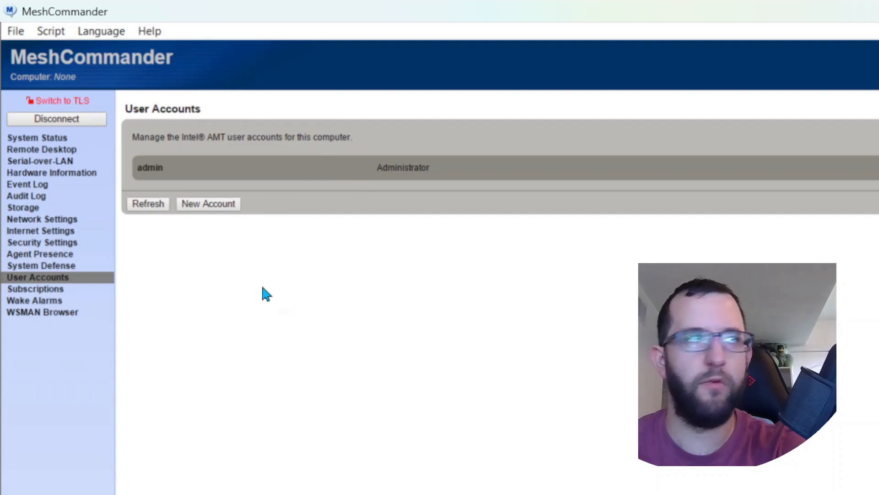
left_click(40, 302)
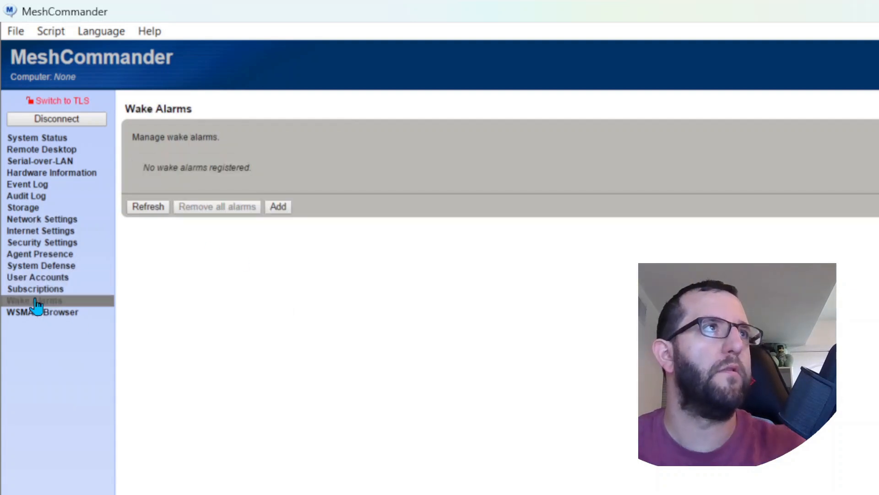
Step: Start a Remote Desktop session to the computer, disconnect it and connect again
left_click(41, 149)
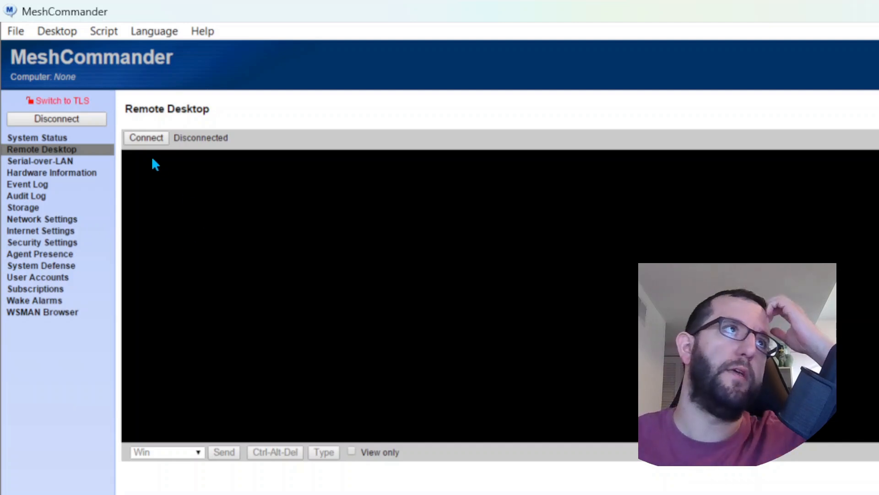
left_click(144, 139)
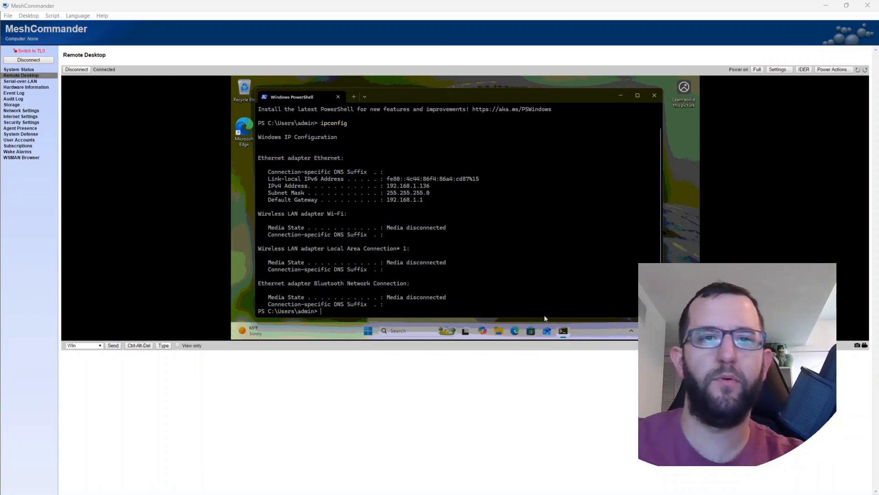
left_click(73, 70)
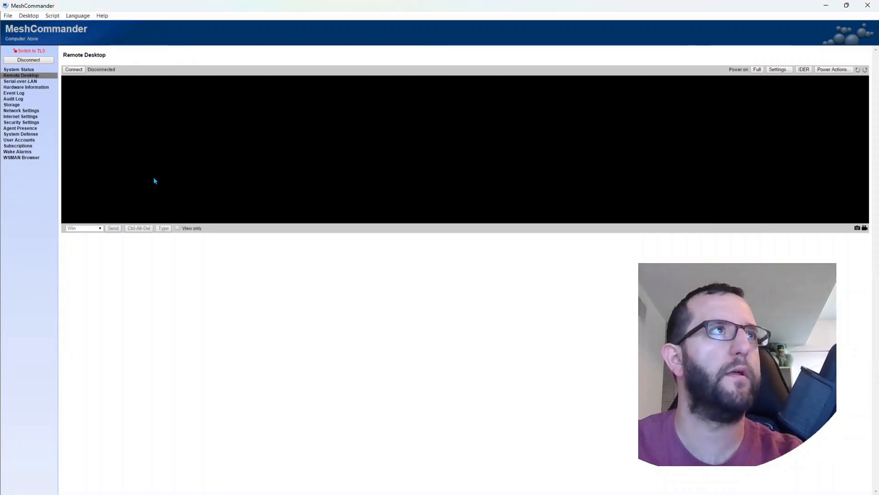
left_click(74, 70)
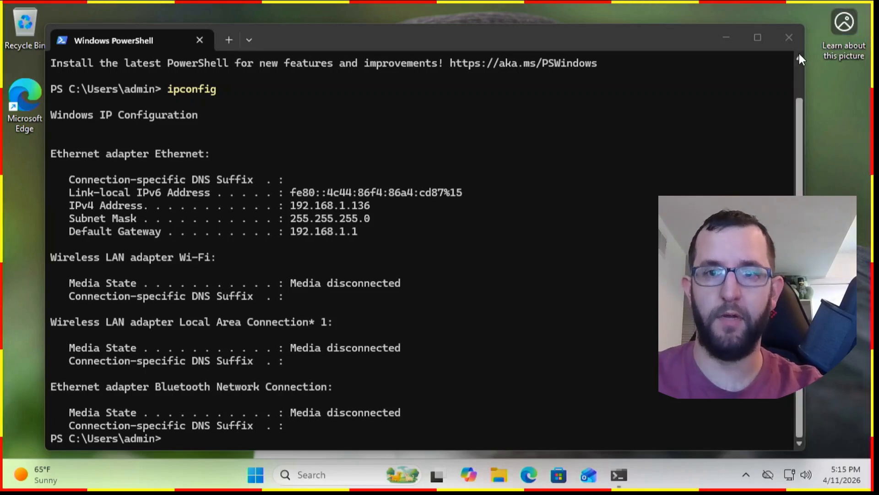
Step: Close the PowerShell window on the remote desktop and open Notepad there
left_click(790, 38)
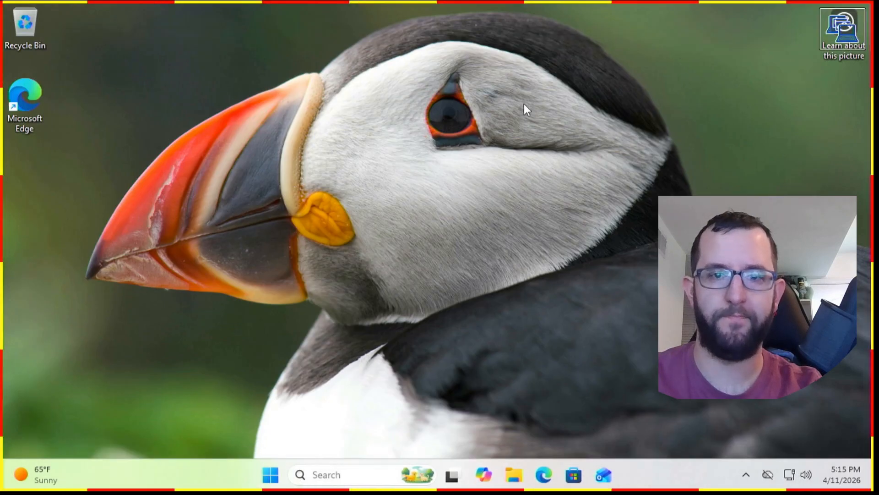
left_click(275, 476)
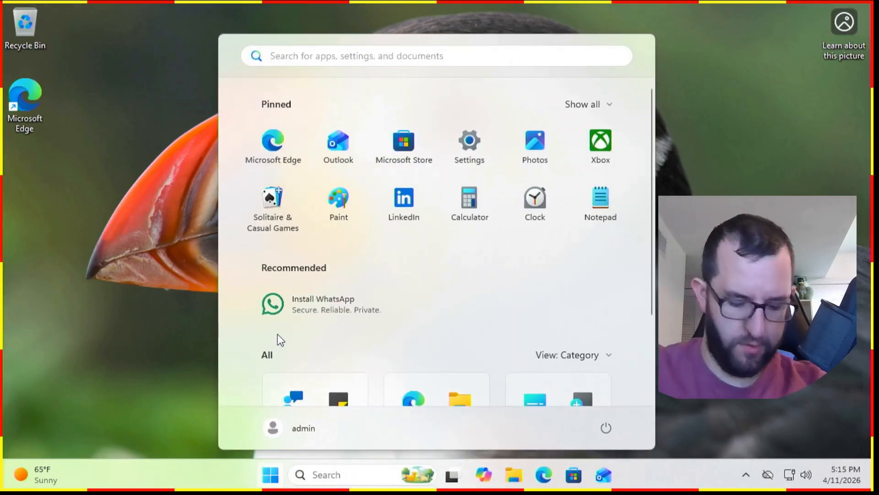
type("notepad")
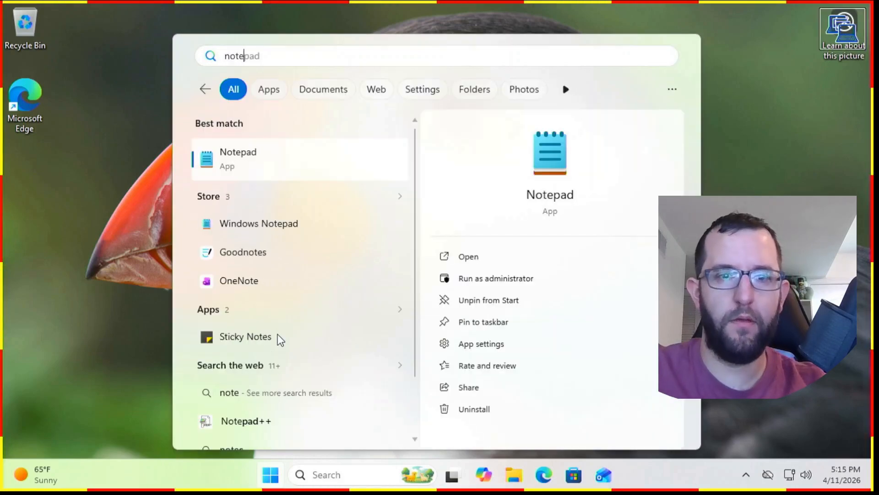
key("Return")
Step: Test remote keyboard input by writing "test" twice in Notepad, separated by blank lines, and close Notepad
type("test")
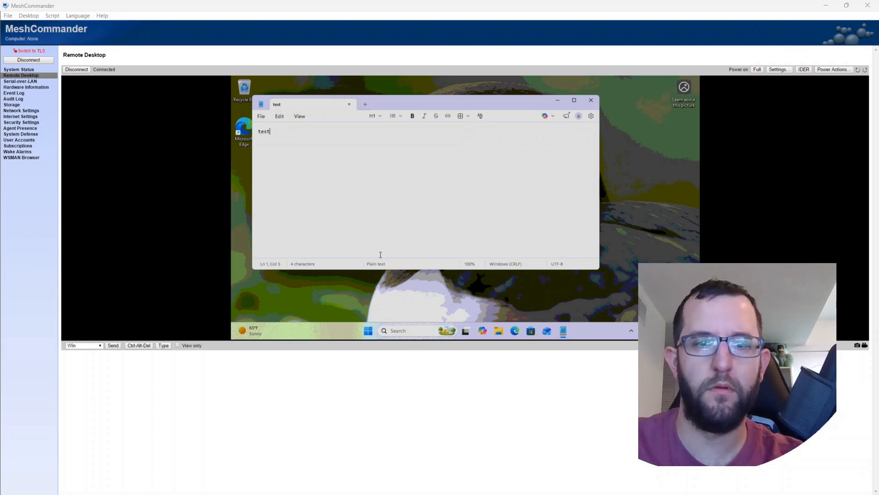
key("Return")
key("Return")
type("test")
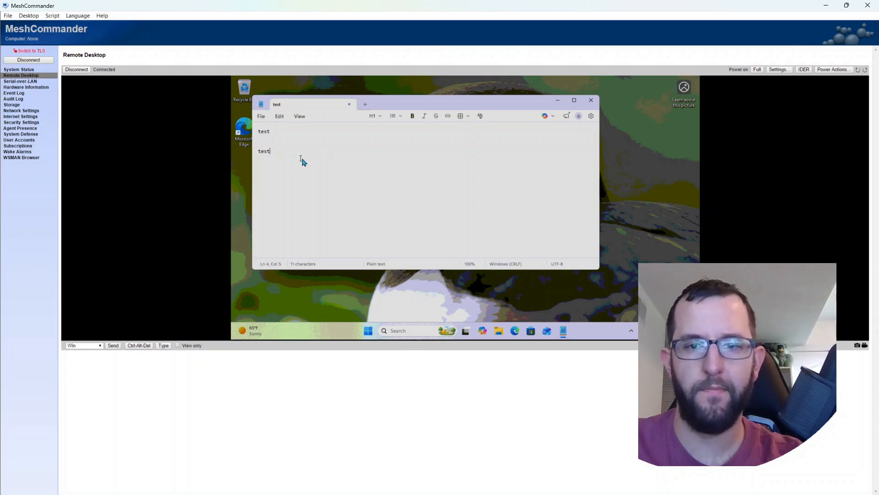
left_click(591, 101)
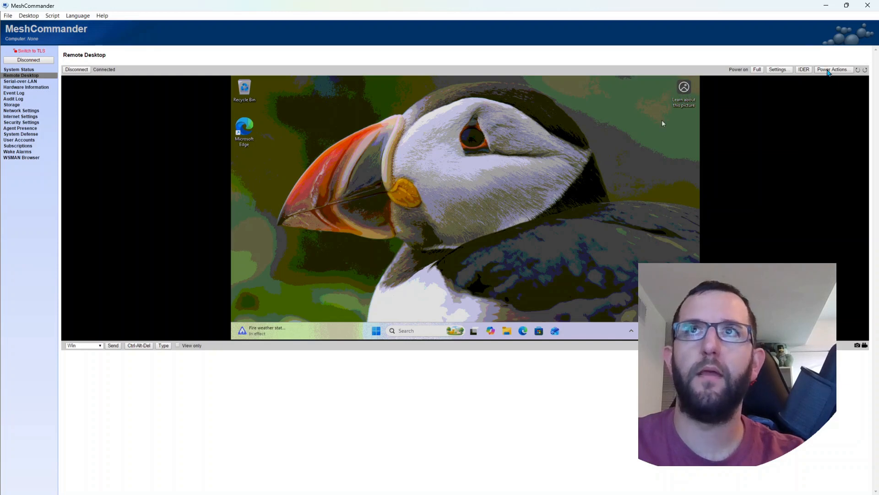
Step: Issue the Power down power action to the remote computer from its Remote Desktop page
left_click(829, 70)
left_click(466, 99)
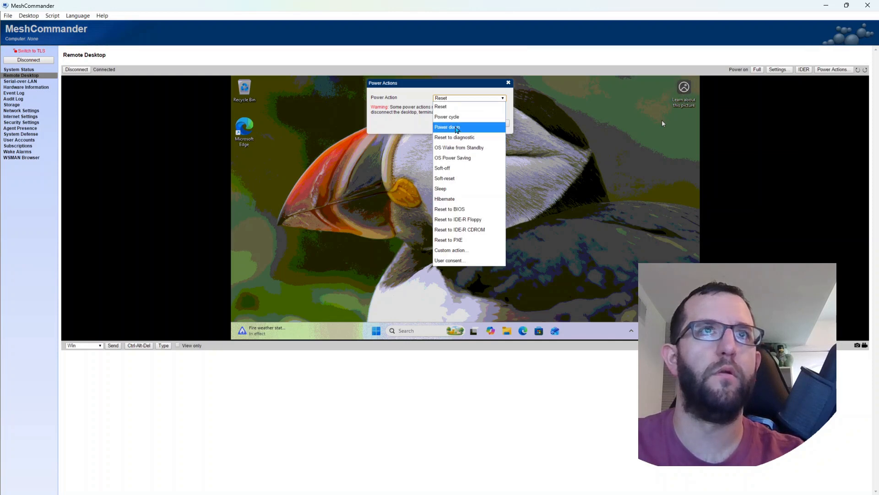
left_click(457, 126)
left_click(463, 124)
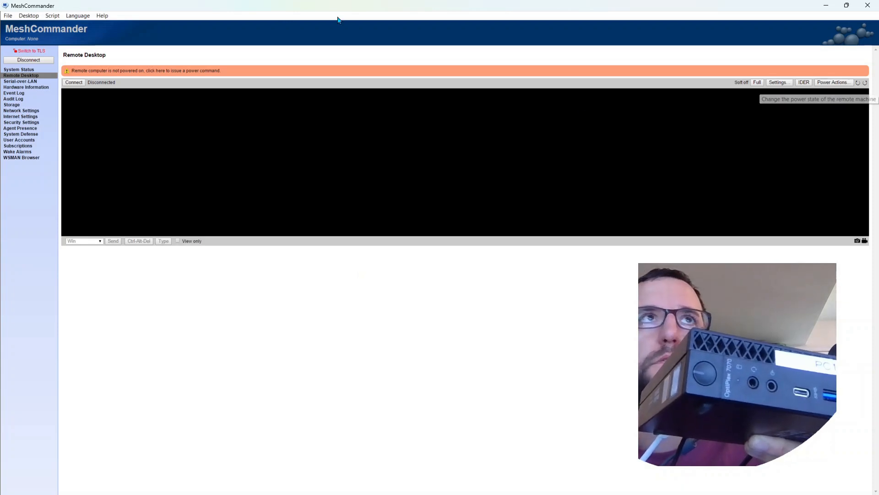
Step: Place MeshCommander beside the AMT web interface and sign in to the web interface again with the admin username and password
left_click_drag(278, 9, 583, 108)
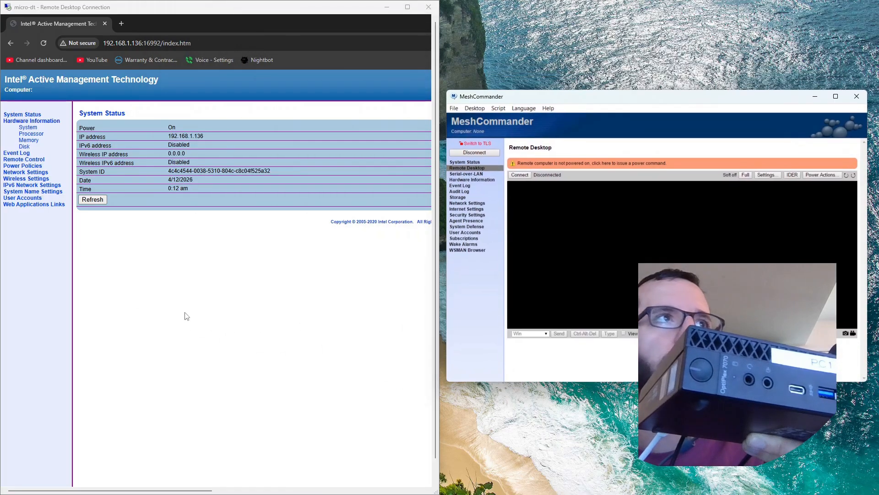
left_click(27, 133)
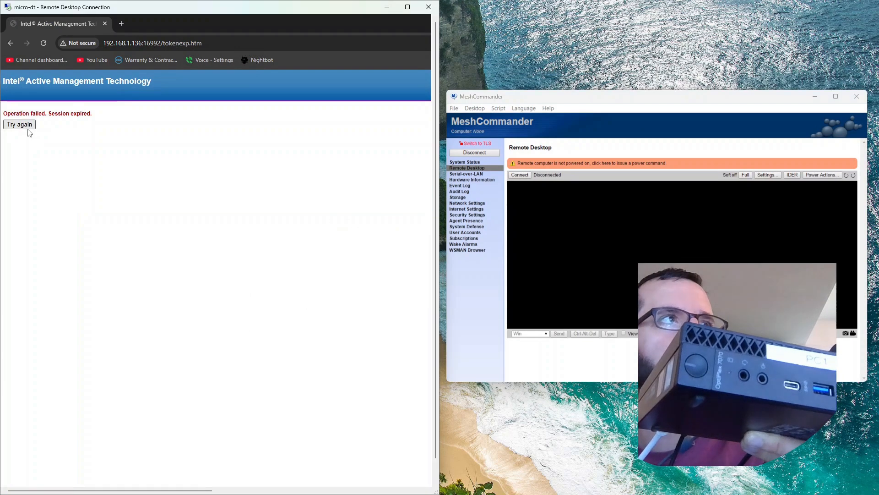
left_click(29, 126)
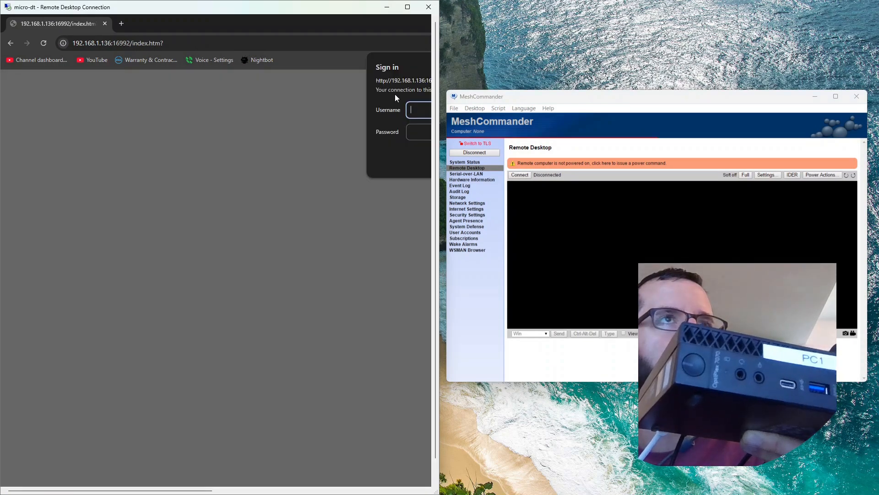
left_click_drag(196, 492, 267, 491)
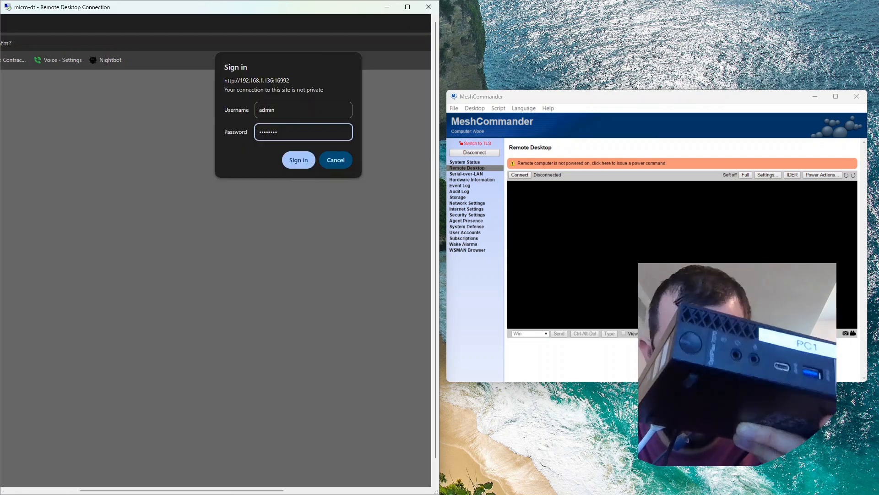
key("Return")
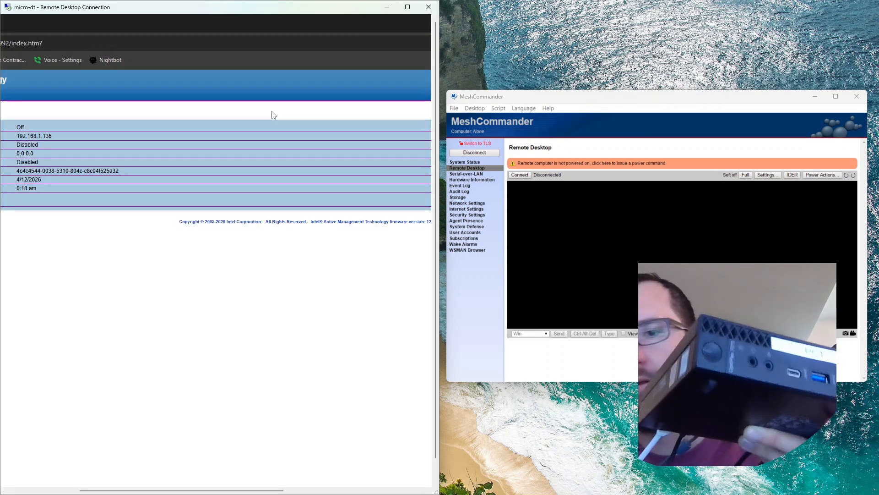
left_click_drag(151, 491, 73, 491)
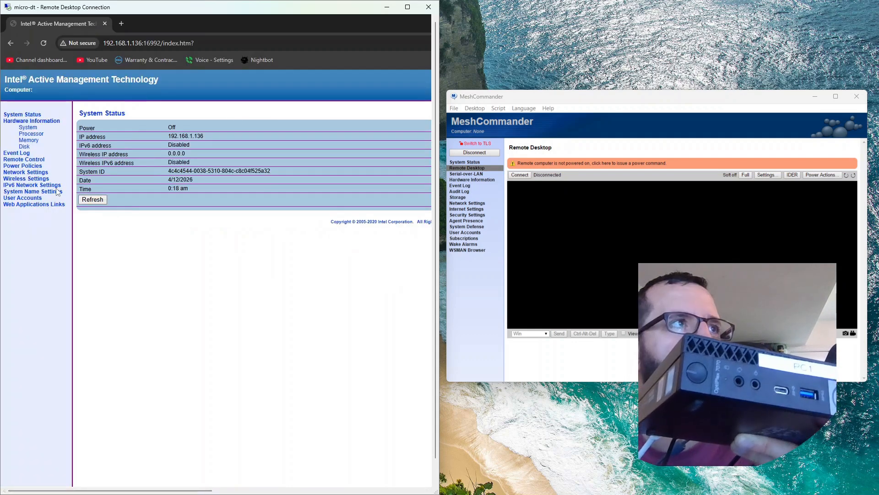
Step: Send the Turn power on command with Normal boot from the web interface's Remote Control page and confirm it
left_click(26, 161)
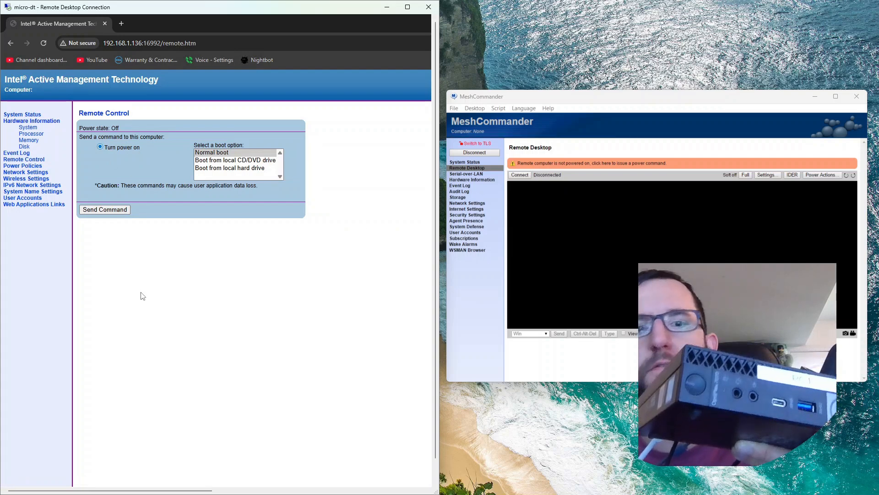
left_click(108, 212)
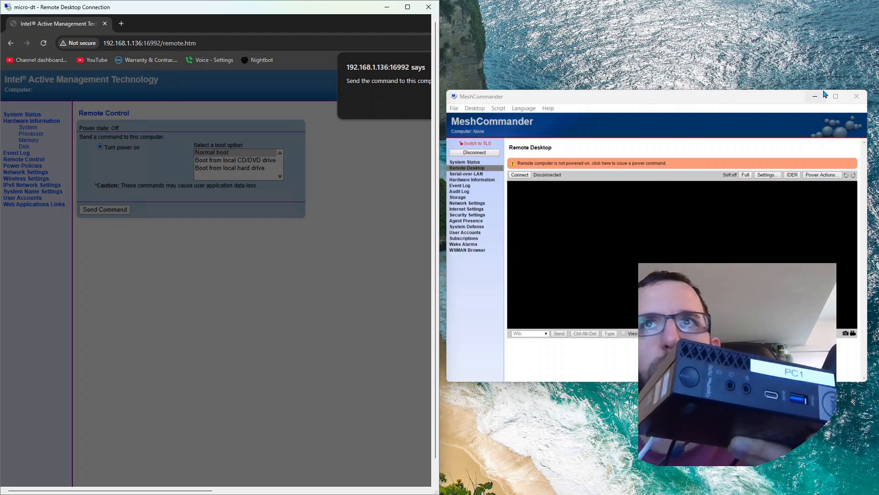
left_click_drag(673, 101, 669, 90)
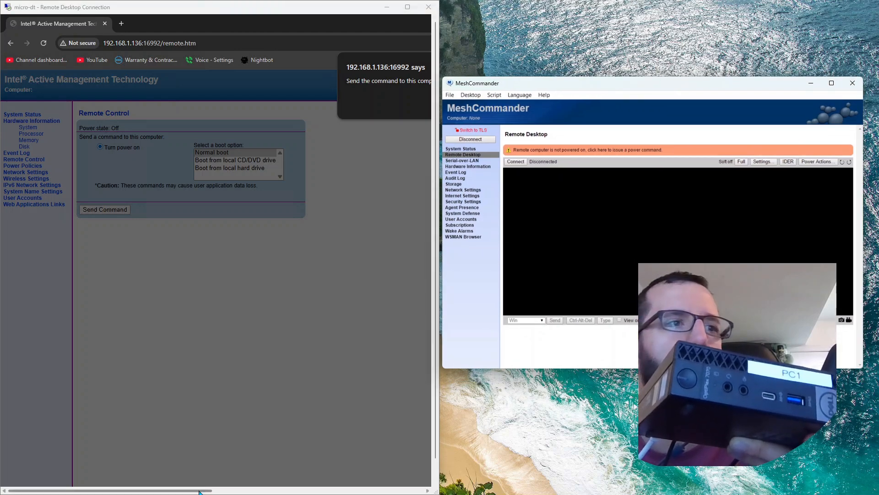
left_click_drag(208, 490, 293, 490)
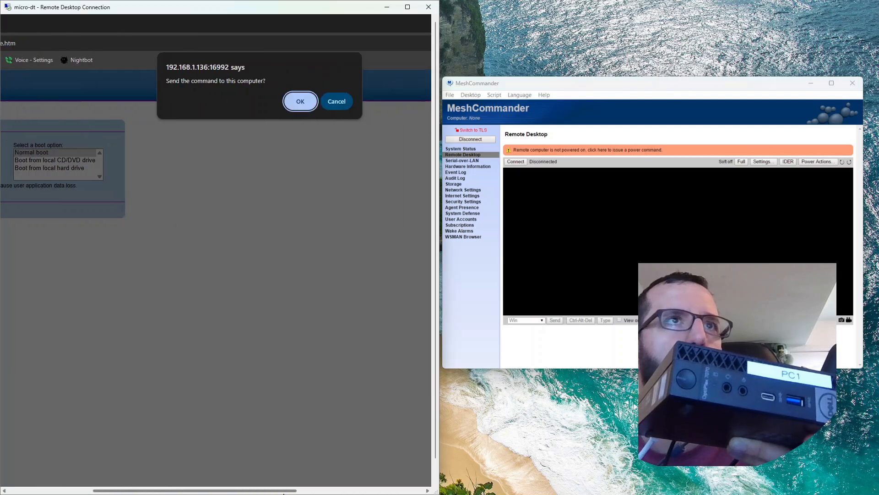
left_click(299, 107)
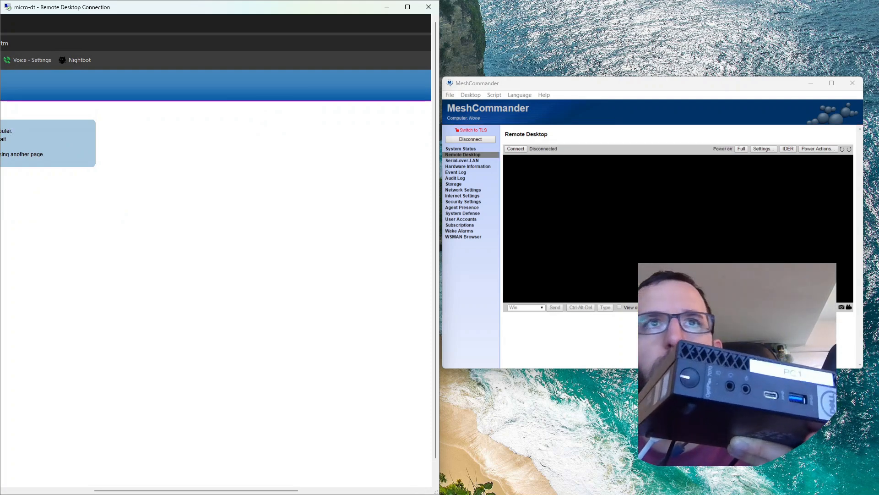
Step: Reconnect the Remote Desktop session in MeshCommander, maximize the window and dismiss the remote Windows lock screen
left_click(516, 149)
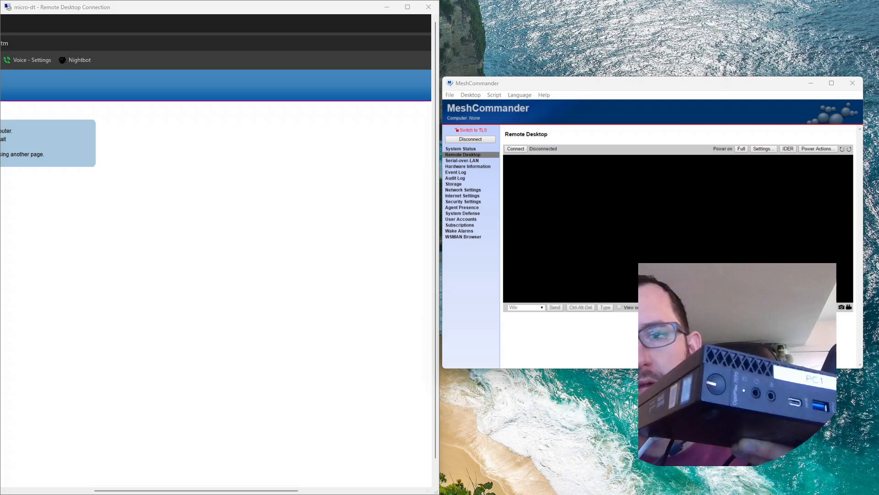
left_click(521, 150)
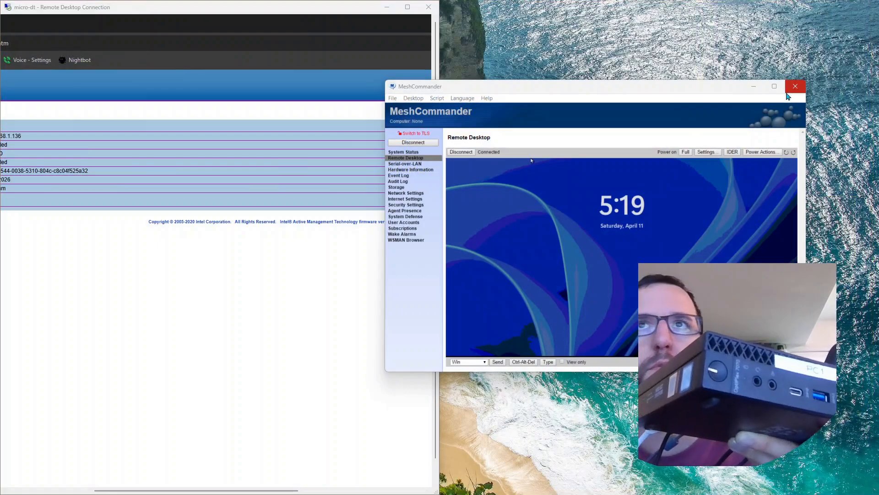
left_click(774, 86)
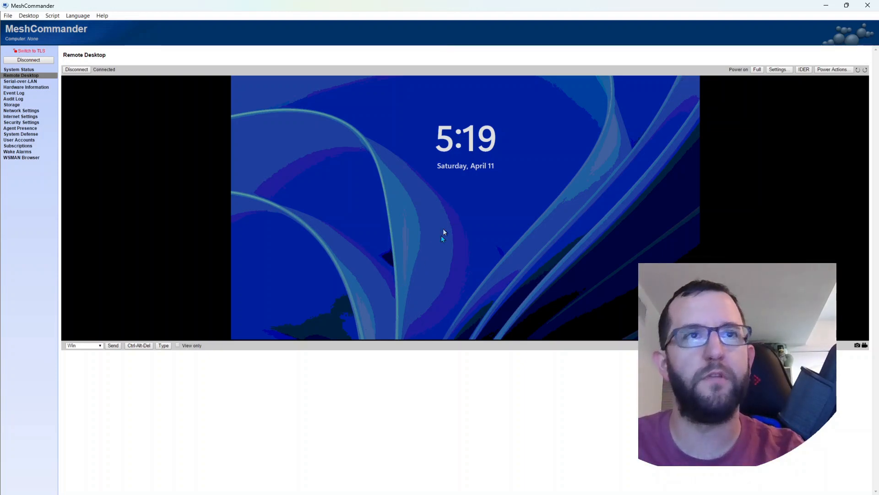
left_click(377, 194)
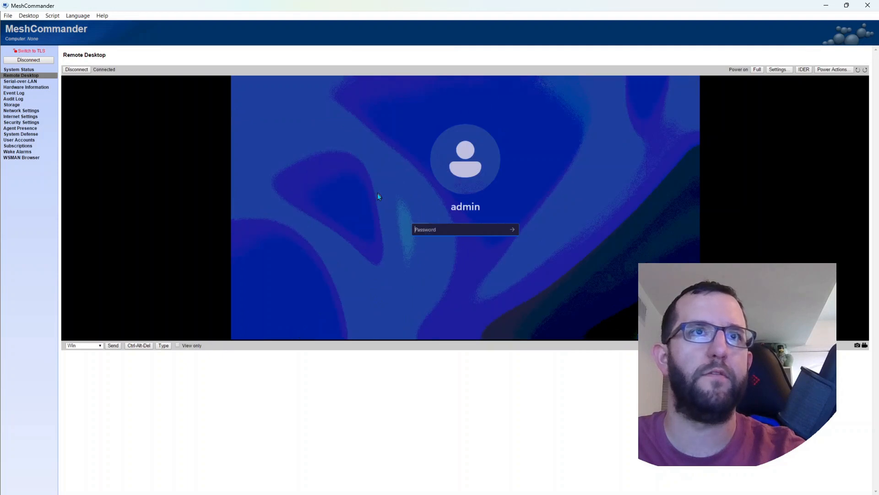